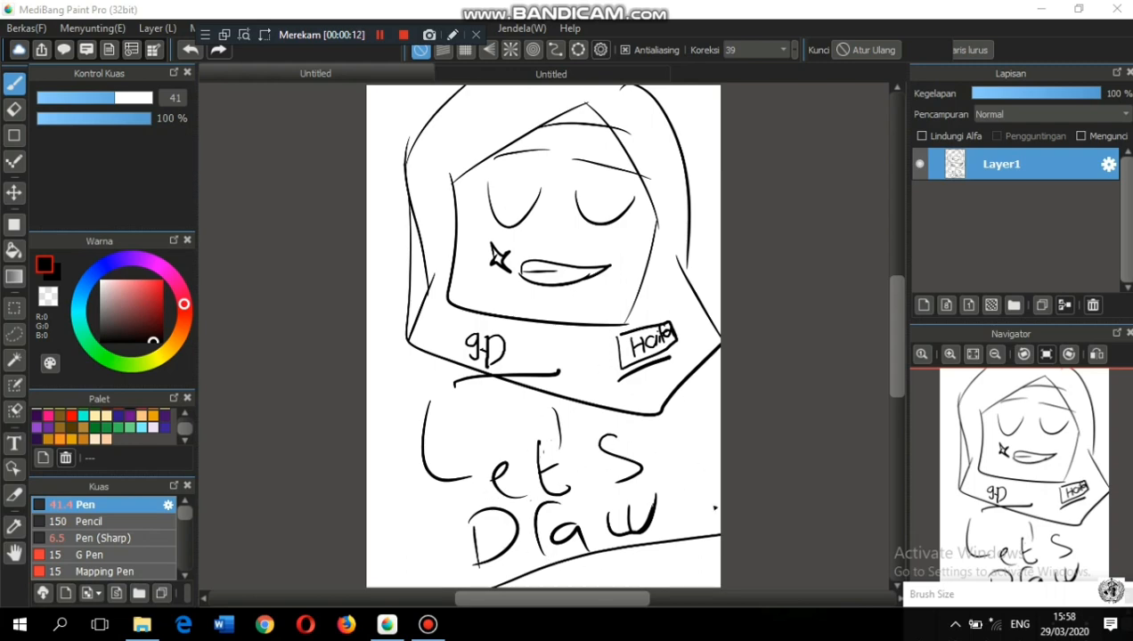
Step: Create a new blank canvas 21.0 cm wide and 29.7 cm high at 400 dpi with a white background and a colour layer
click(504, 76)
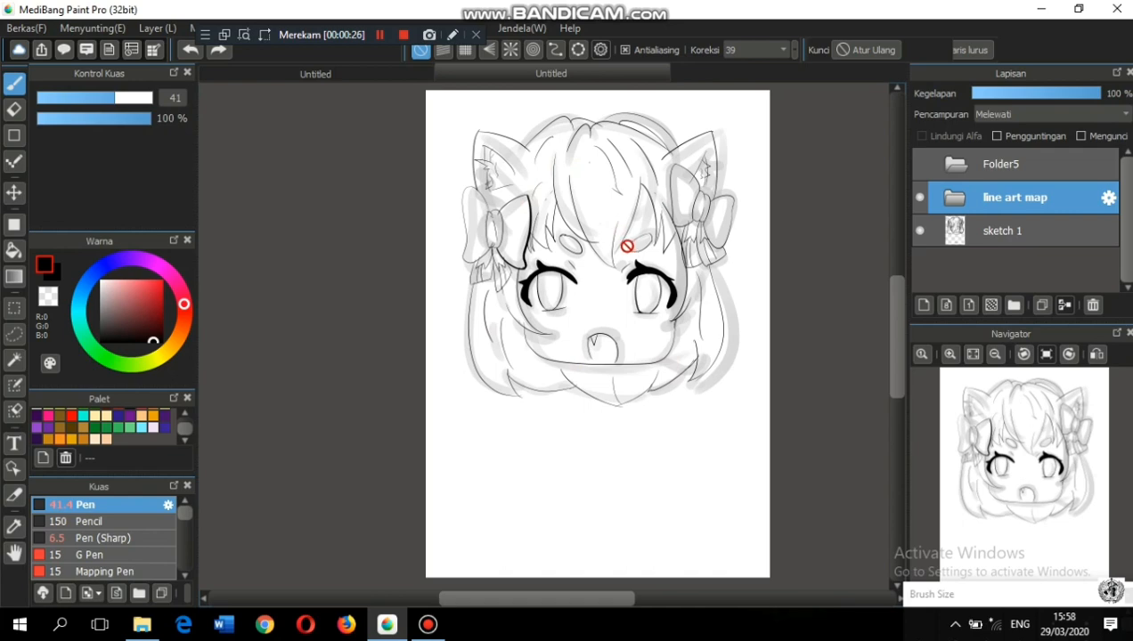
key(ctrl+n)
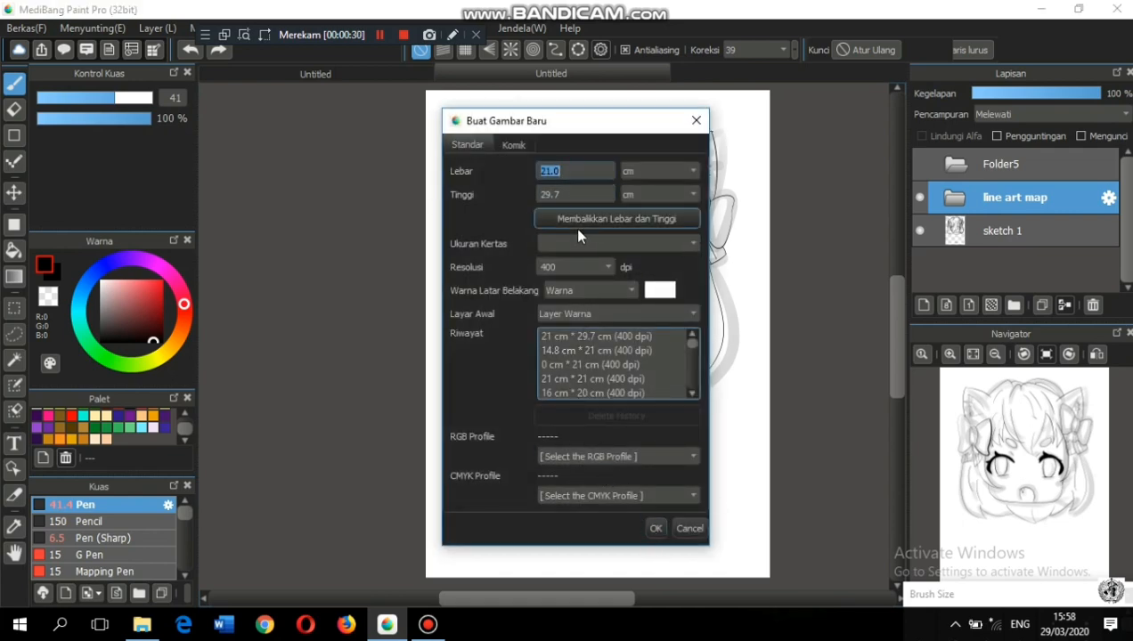
click(693, 173)
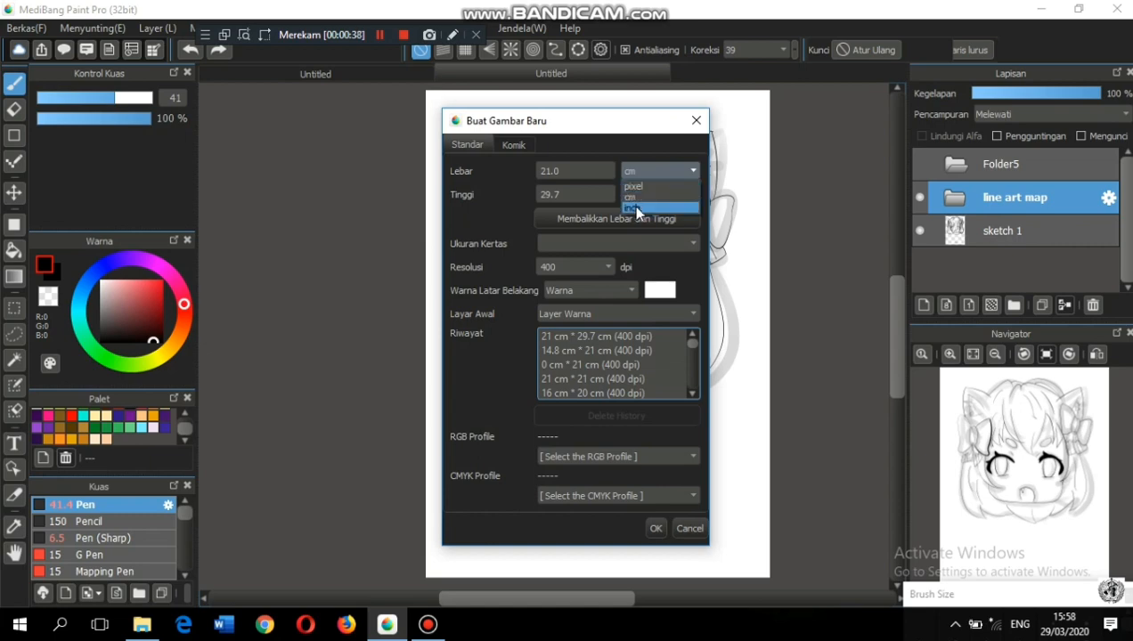
click(612, 243)
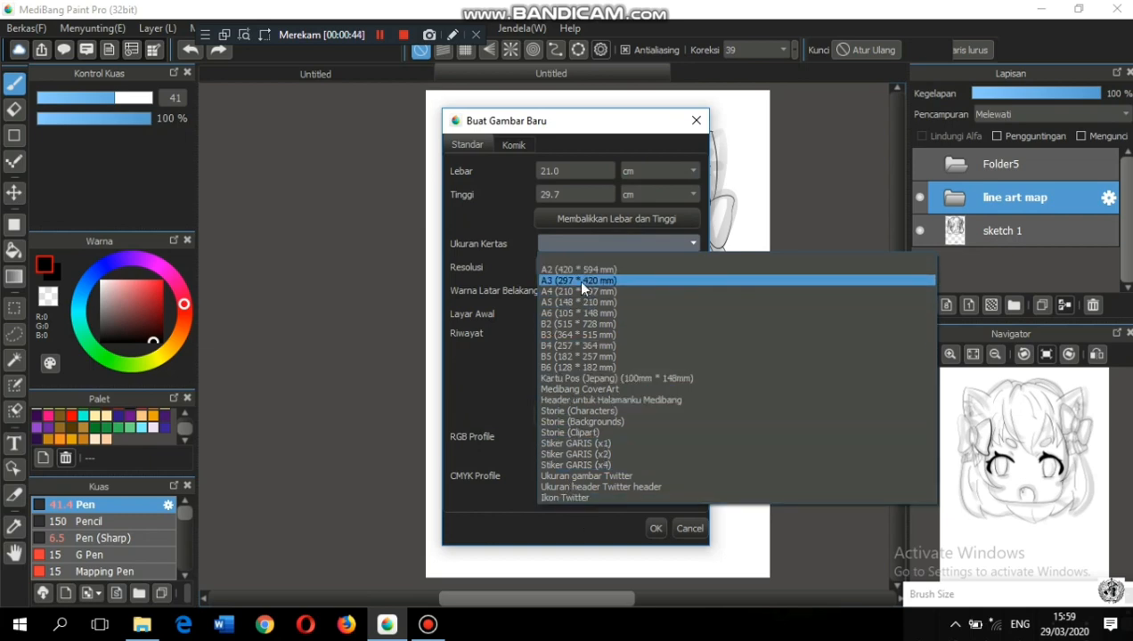
click(520, 537)
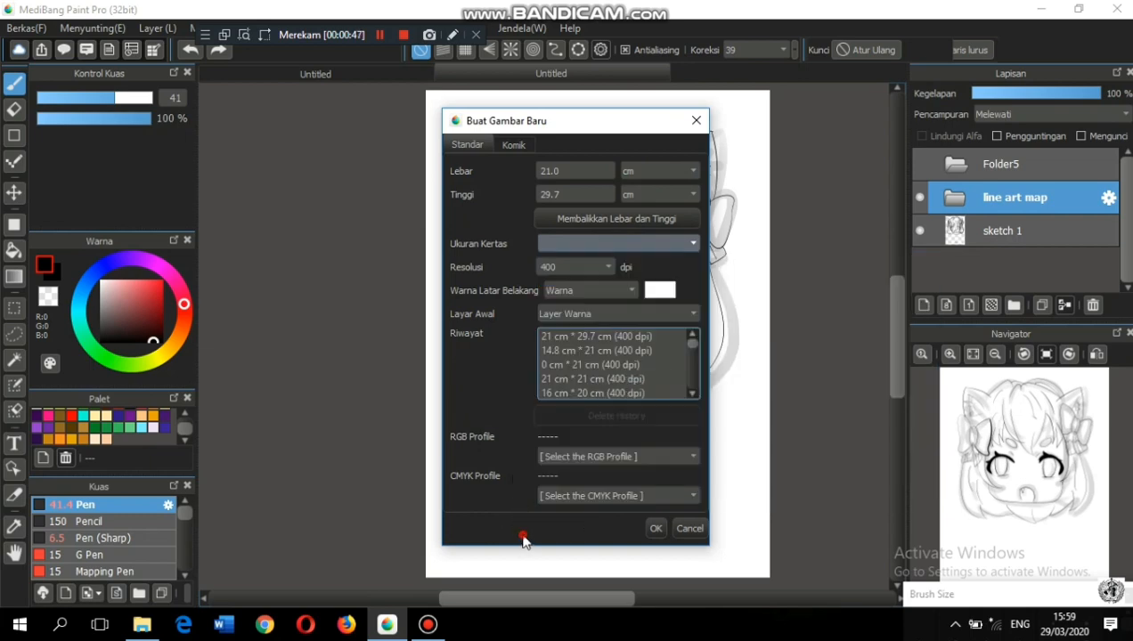
click(655, 529)
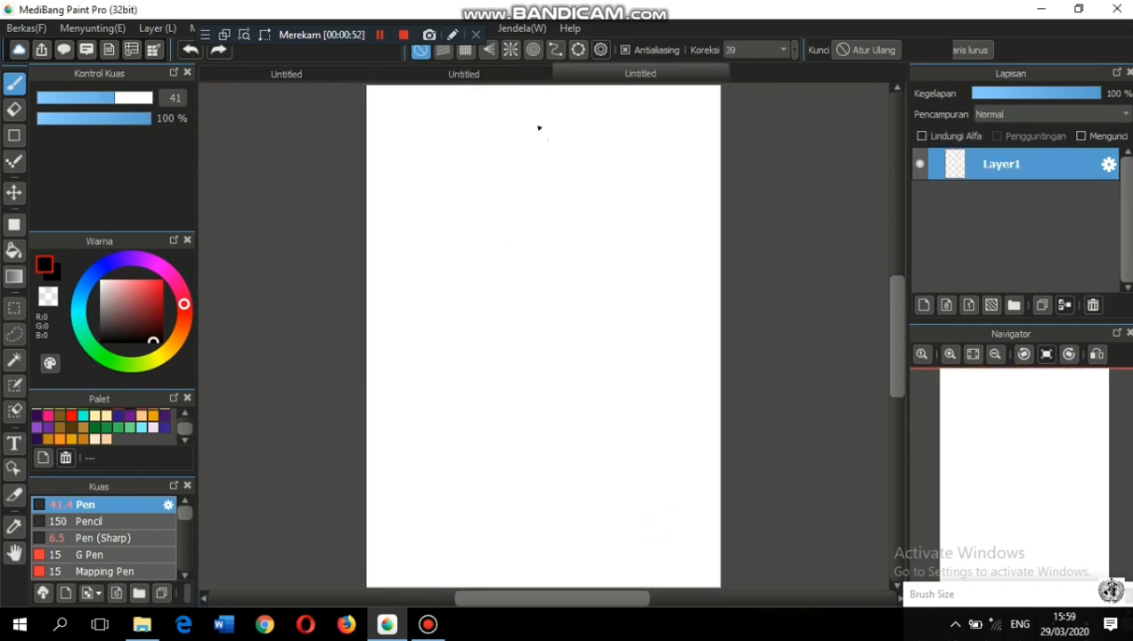
Step: Return to the cat-eared character drawing, show only its sketch 1 layer, and set that layer's opacity to 100%
click(487, 78)
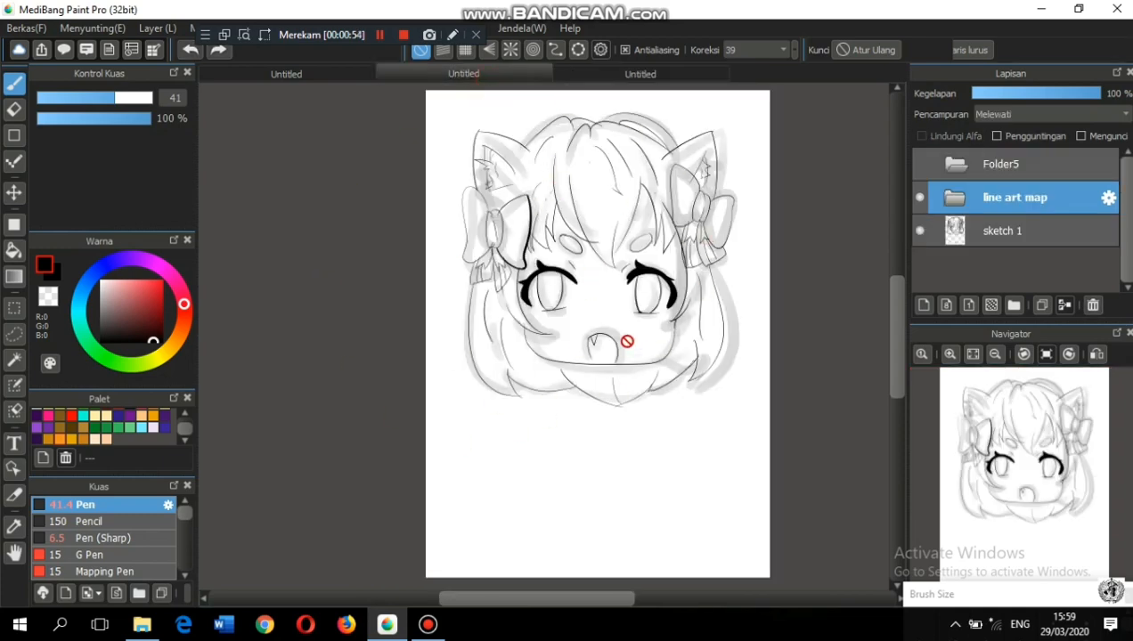
click(670, 76)
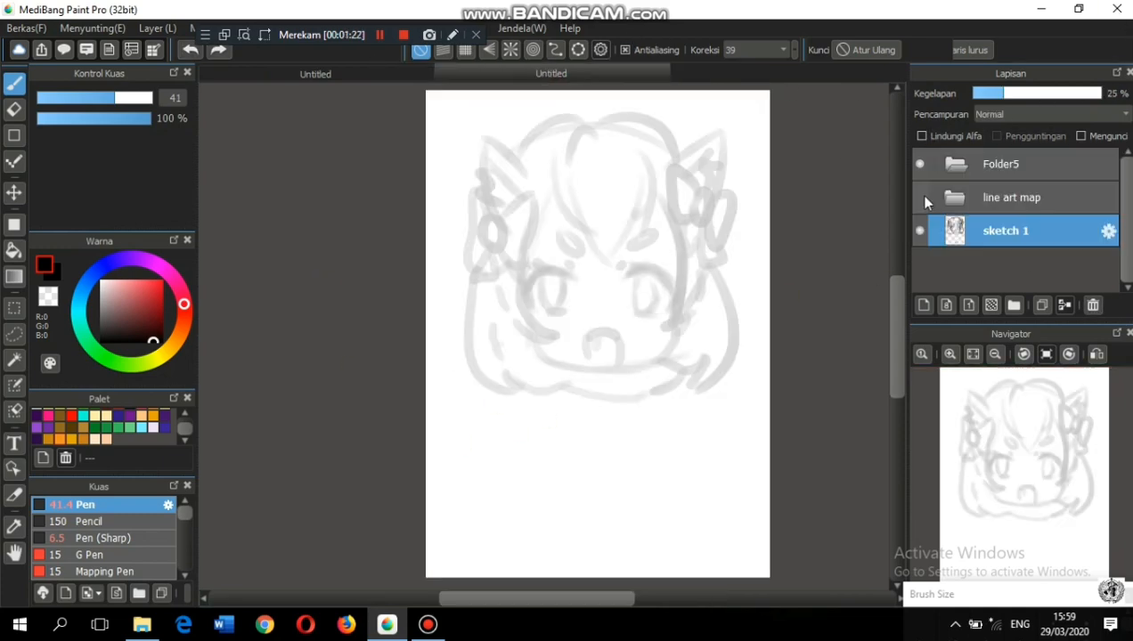
click(919, 197)
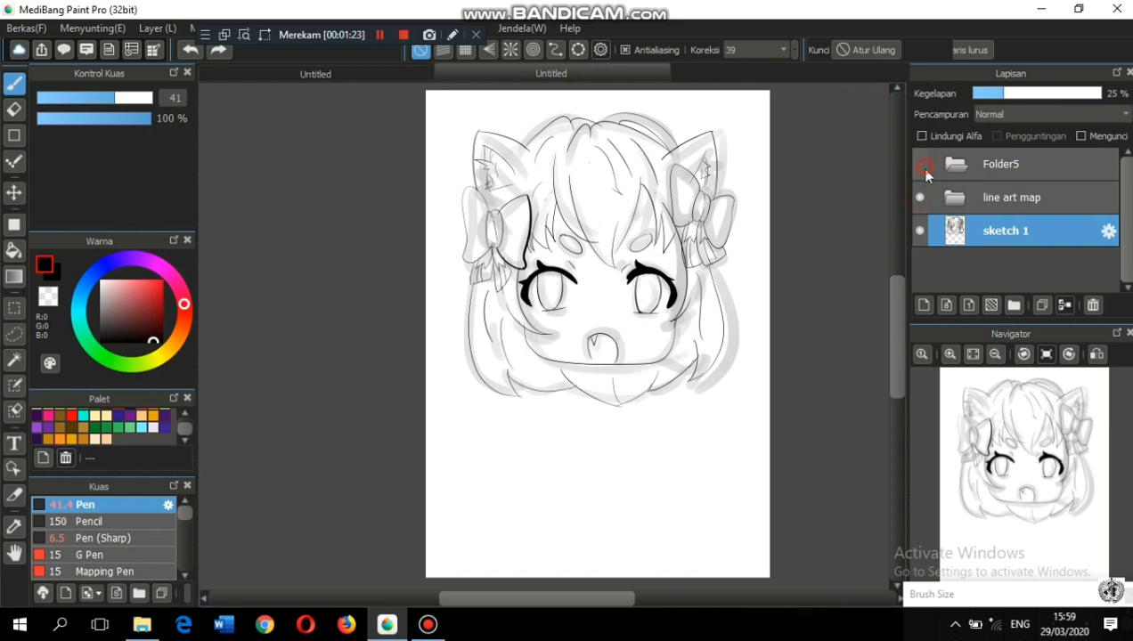
click(920, 197)
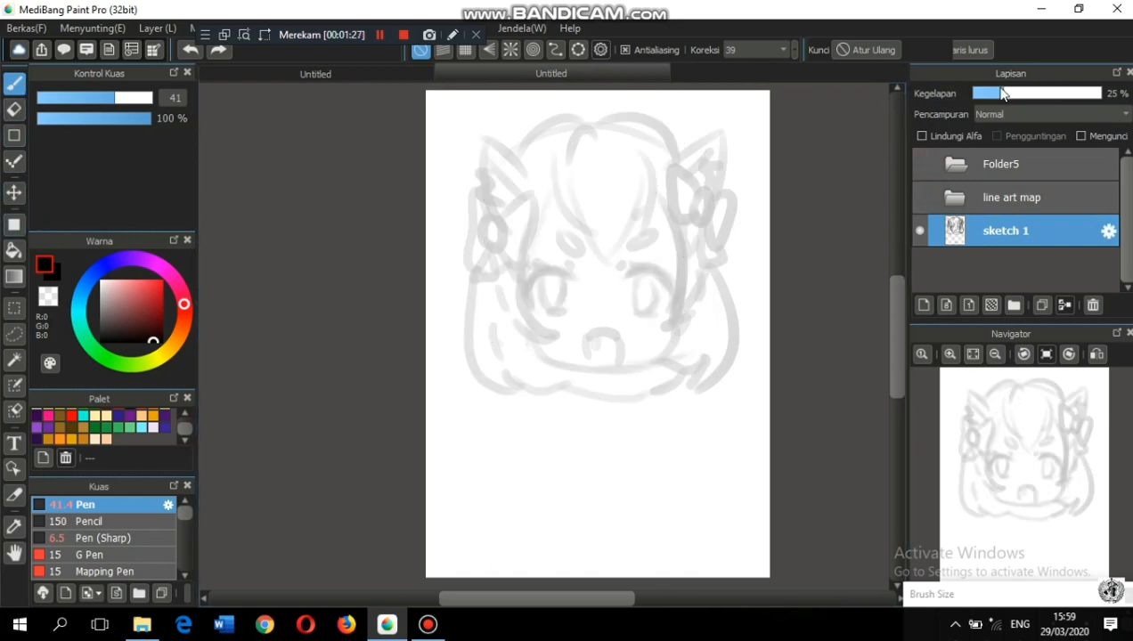
drag(1003, 94, 1108, 94)
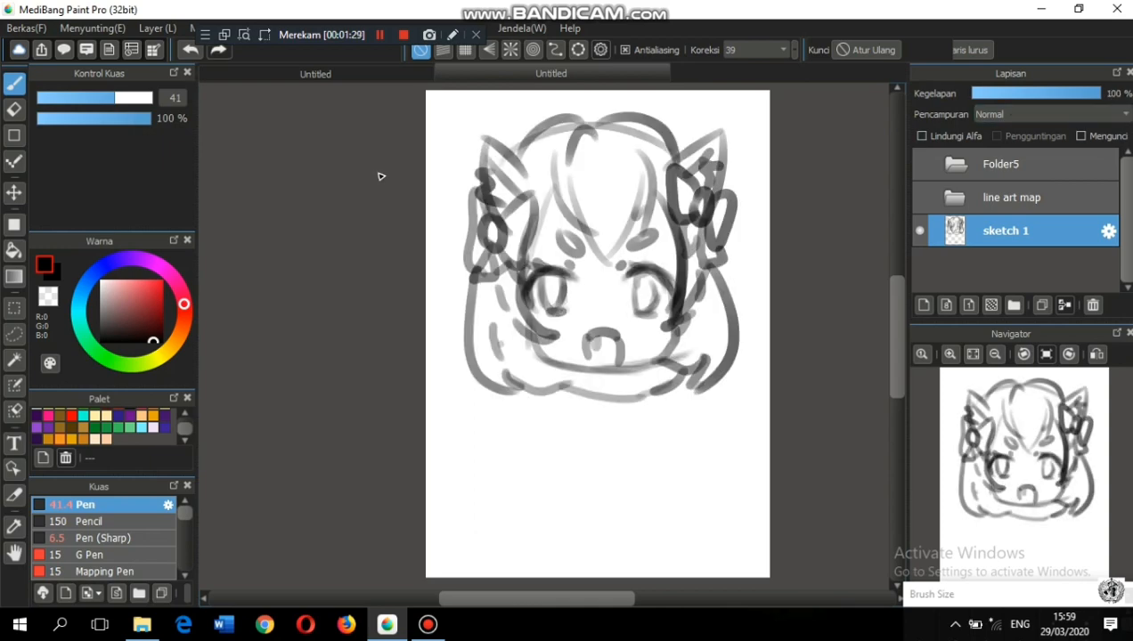
Step: Sketch a small hooded face with two round eyes and a short mouth below the character using the Pencil at size 150
click(133, 521)
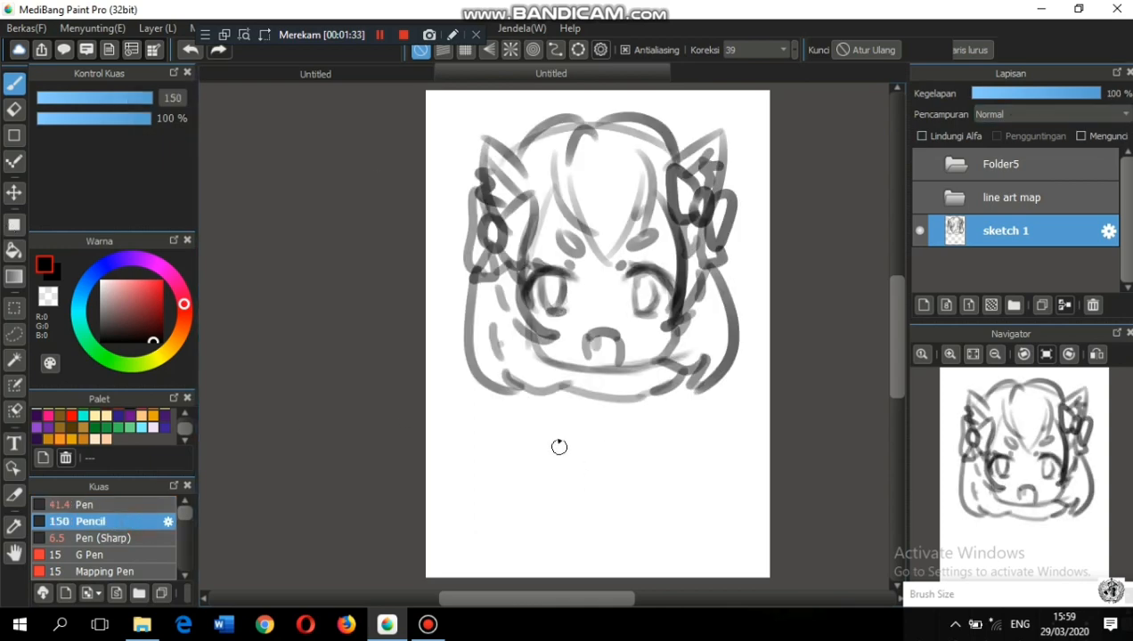
mouse_move(559, 434)
mouse_down()
mouse_move(566, 497)
mouse_move(677, 491)
mouse_up()
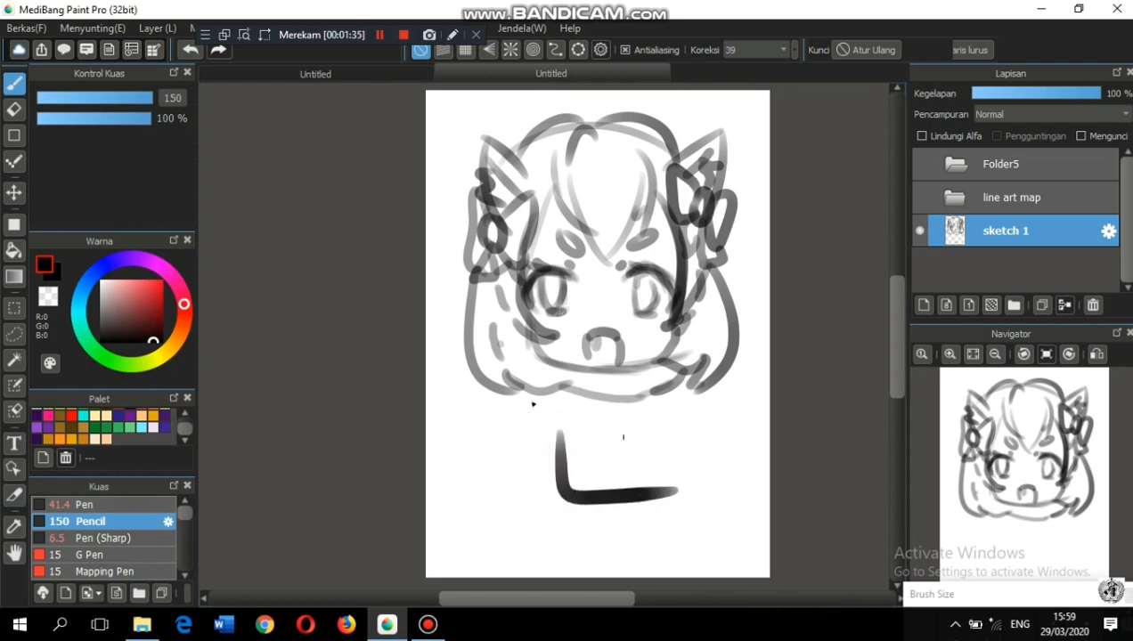
click(190, 49)
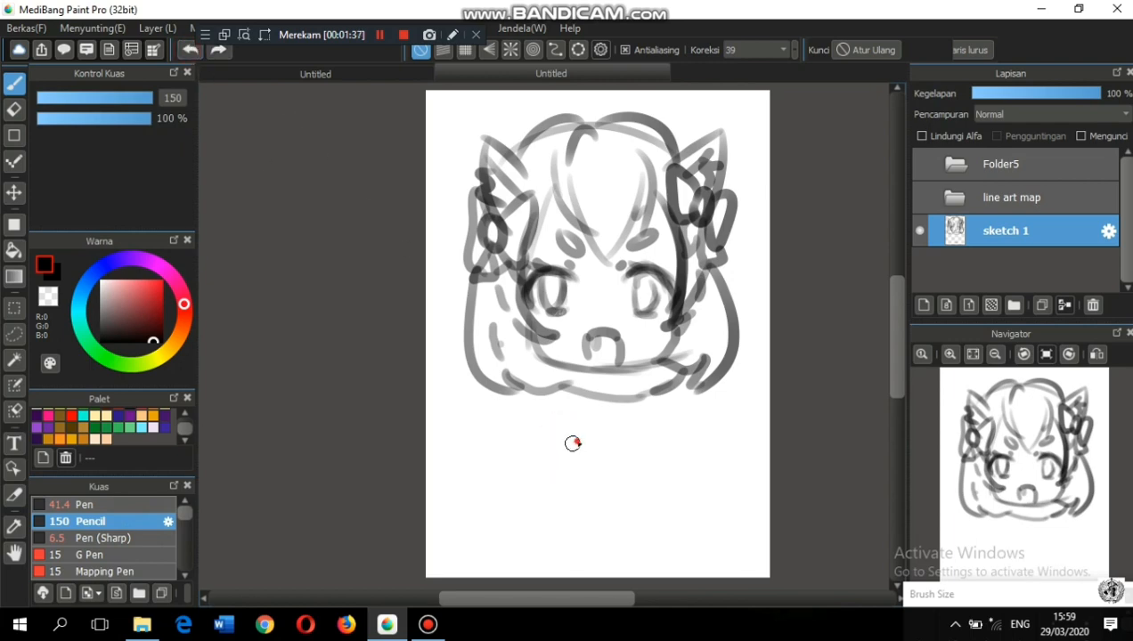
mouse_move(572, 436)
mouse_down()
mouse_move(576, 506)
mouse_move(642, 519)
mouse_move(697, 508)
mouse_move(699, 465)
mouse_up()
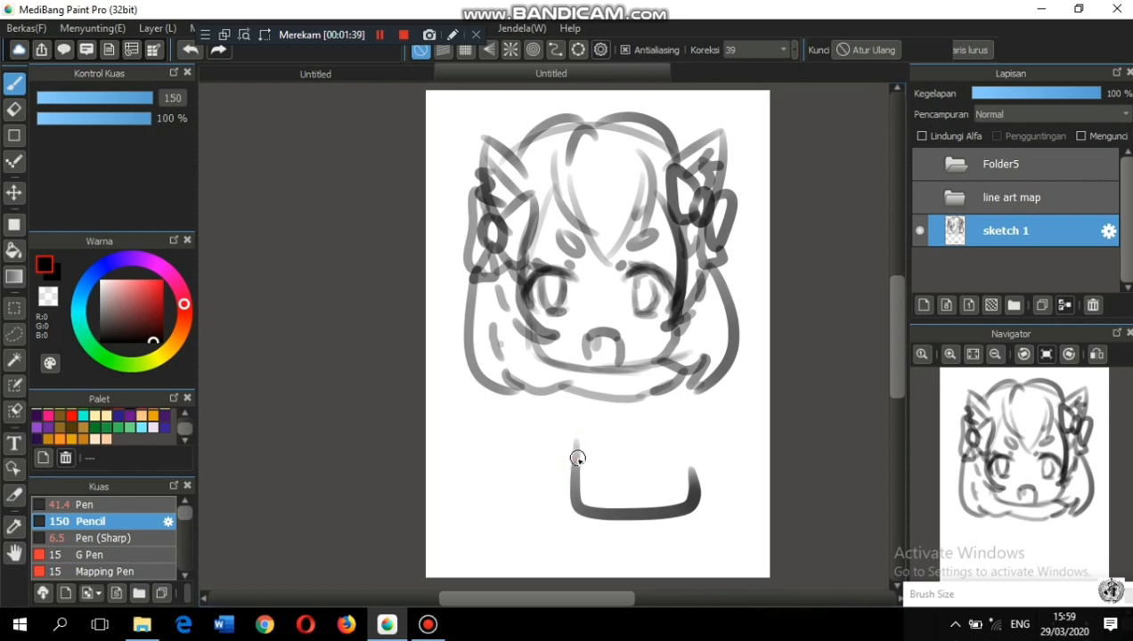
mouse_move(577, 450)
mouse_down()
mouse_move(615, 409)
mouse_move(707, 483)
mouse_move(620, 485)
mouse_move(655, 459)
mouse_move(684, 480)
mouse_move(684, 455)
mouse_move(635, 463)
mouse_move(649, 464)
mouse_up()
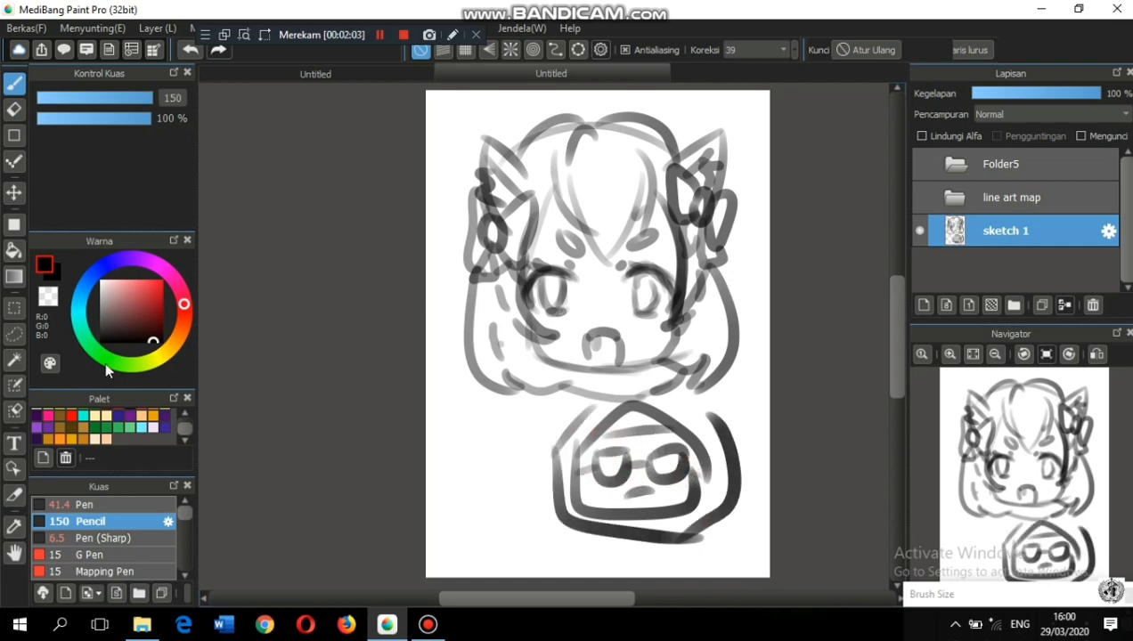
Step: Lasso the small hooded face, distort and tilt it with a free transform, and clear the selection
click(15, 332)
mouse_move(529, 440)
mouse_down()
mouse_move(693, 554)
mouse_move(729, 528)
mouse_move(737, 440)
mouse_move(722, 420)
mouse_move(619, 399)
mouse_move(554, 427)
mouse_up()
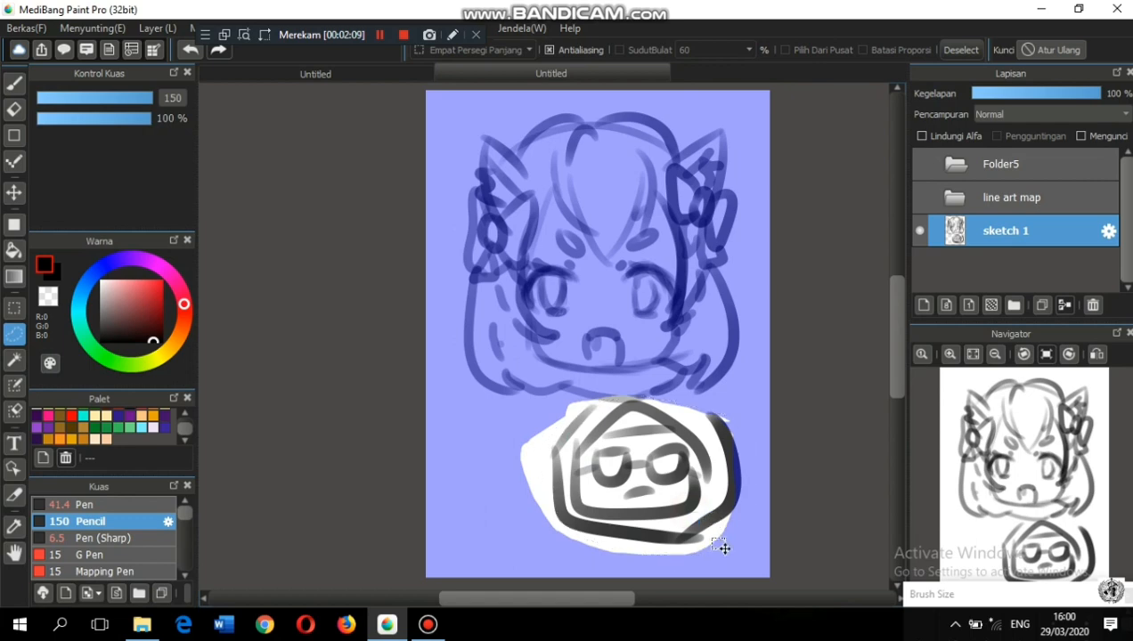
drag(724, 549, 736, 549)
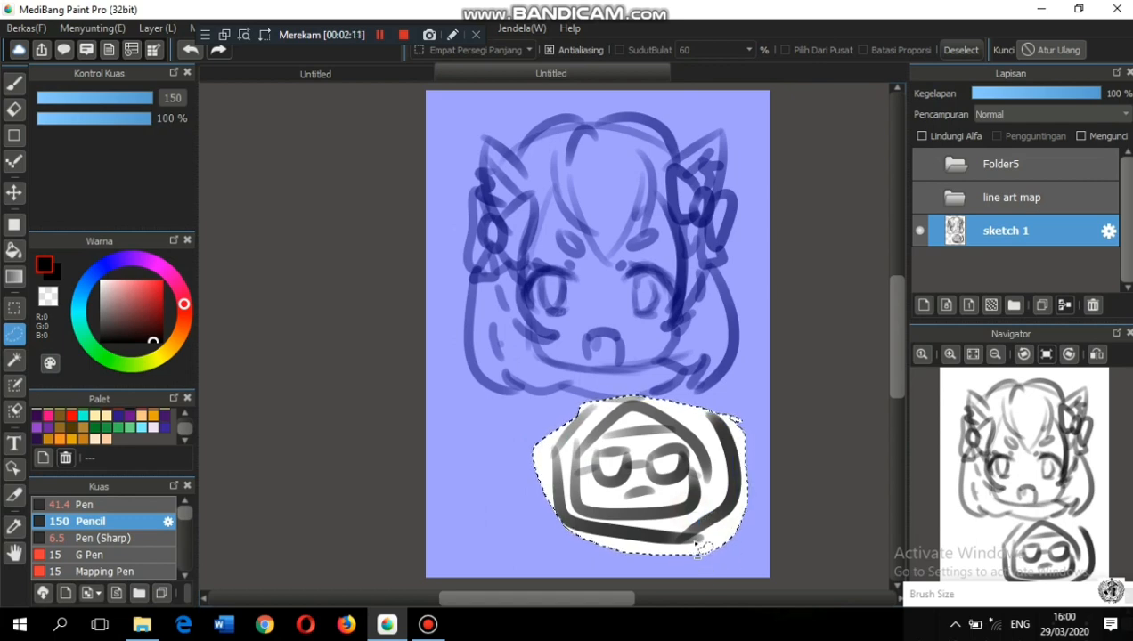
key(ctrl+t)
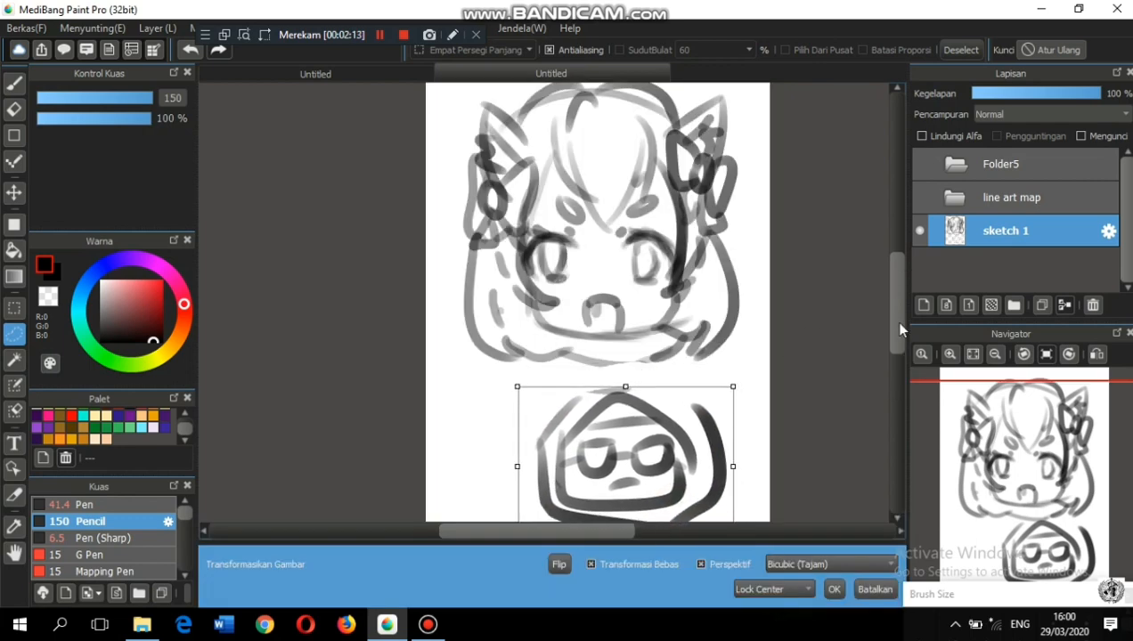
scroll(897, 339, down, 3)
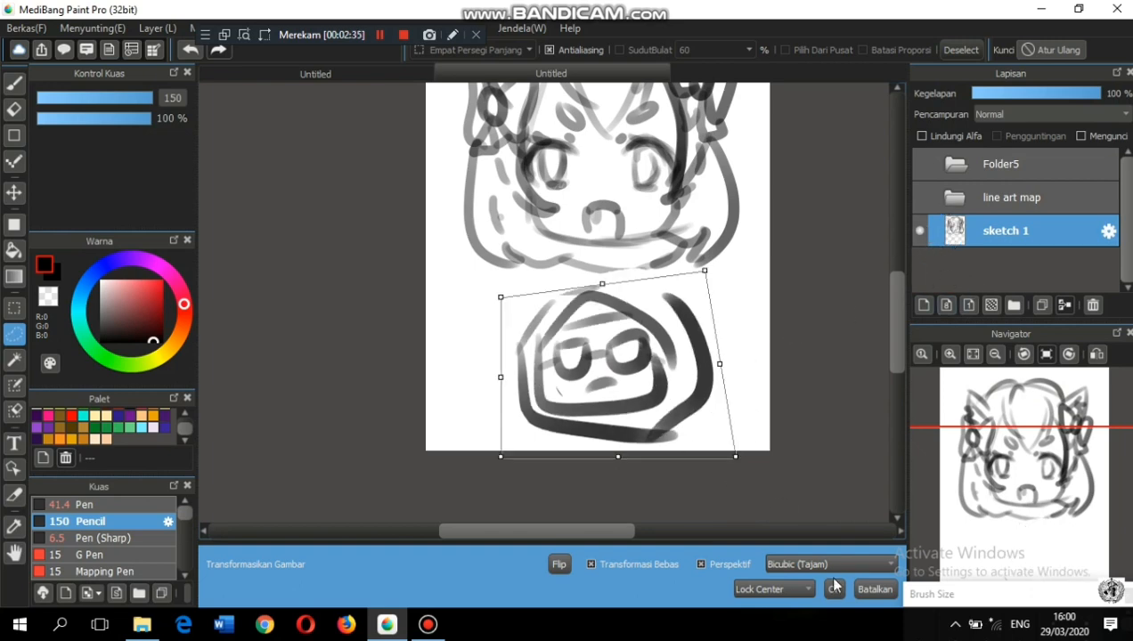
click(835, 589)
click(340, 389)
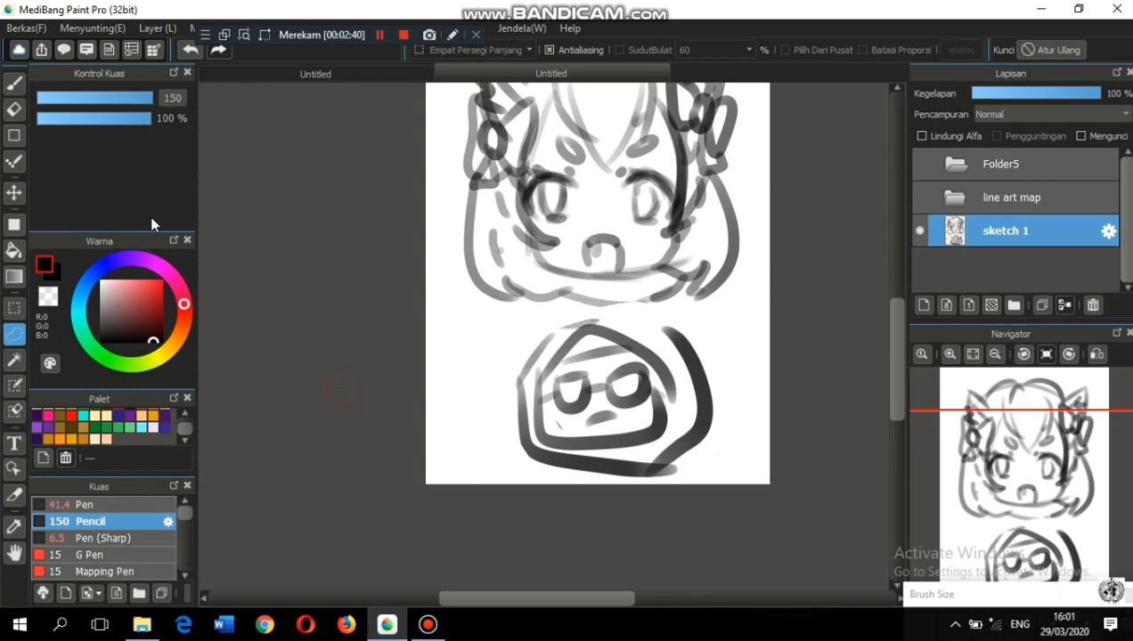
Step: Erase the small hooded face below the character with the eraser at size 928, setting the stroke correction to 16
click(14, 109)
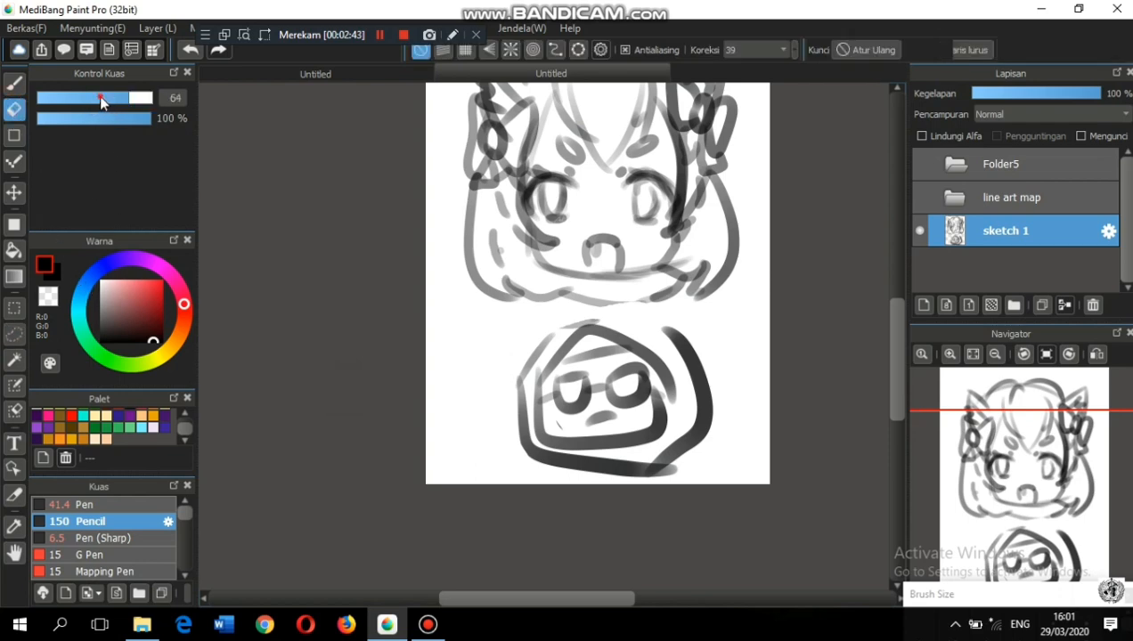
drag(99, 95, 154, 97)
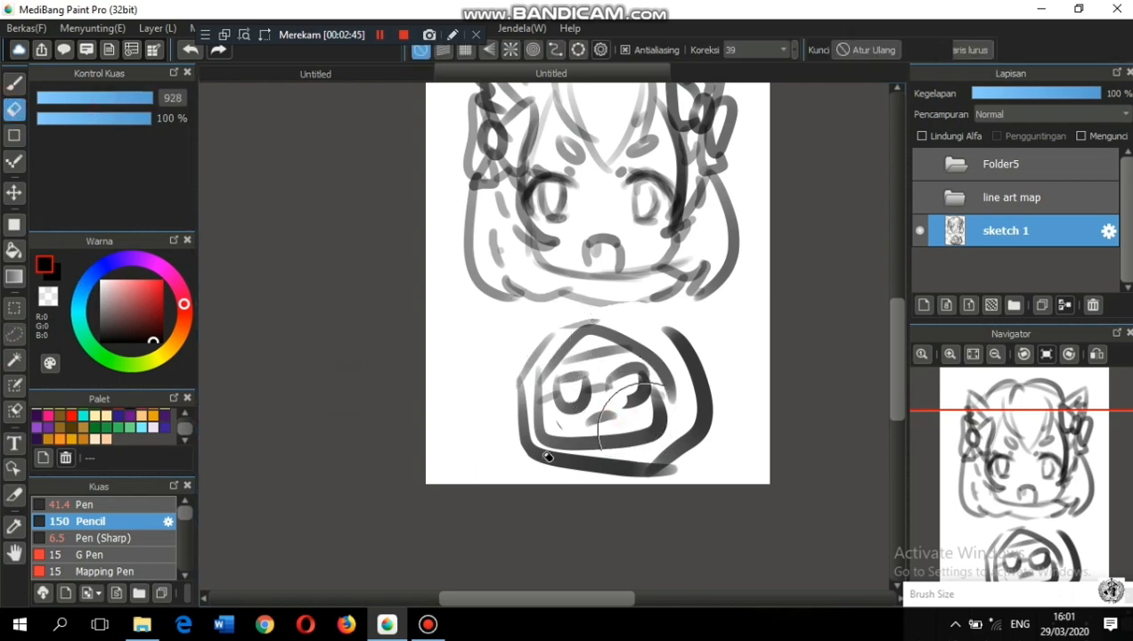
mouse_move(548, 457)
mouse_down()
mouse_move(614, 441)
mouse_move(624, 419)
mouse_move(605, 483)
mouse_move(576, 397)
mouse_move(602, 513)
mouse_move(559, 391)
mouse_move(522, 385)
mouse_move(553, 337)
mouse_move(498, 387)
mouse_up()
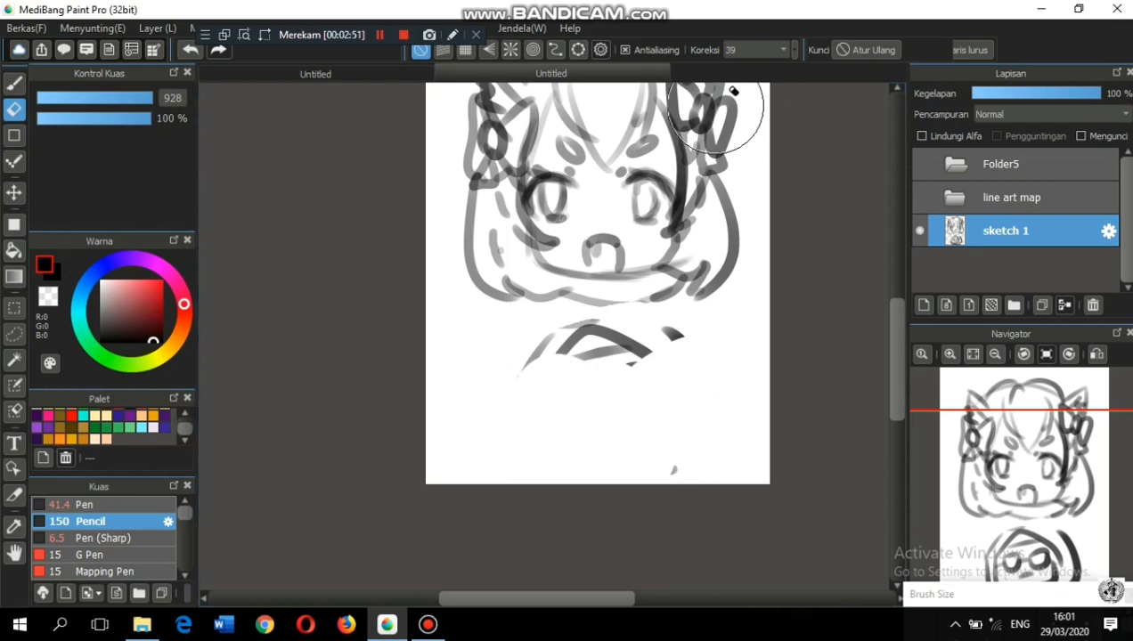
click(756, 50)
click(730, 240)
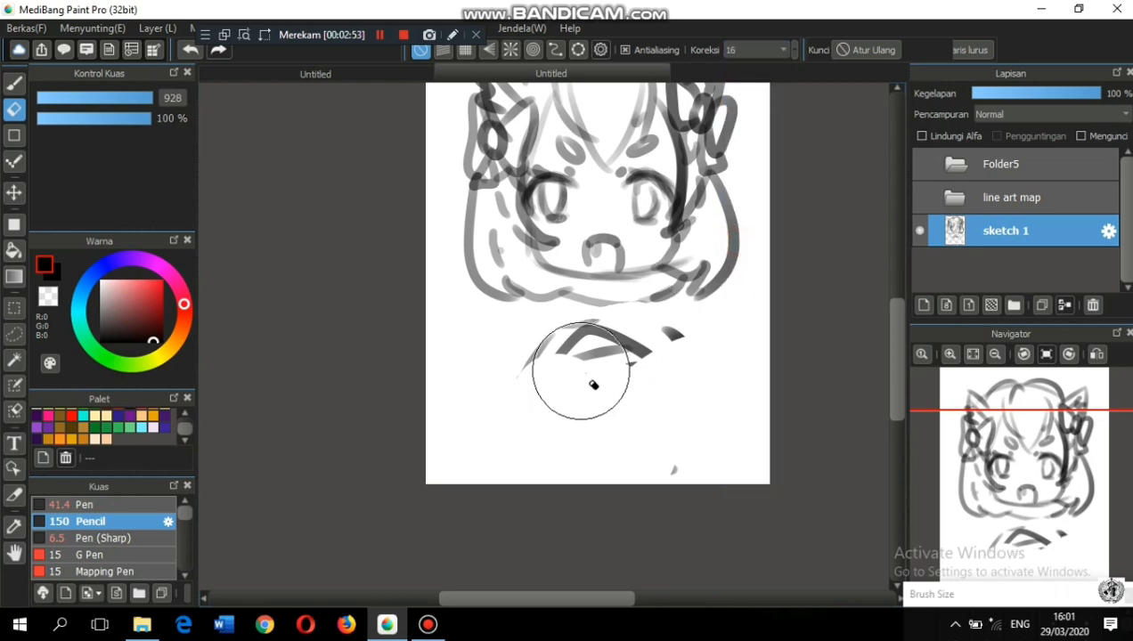
mouse_move(593, 385)
mouse_down()
mouse_move(640, 365)
mouse_move(503, 422)
mouse_move(526, 387)
mouse_move(649, 376)
mouse_move(669, 386)
mouse_move(572, 364)
mouse_move(531, 380)
mouse_up()
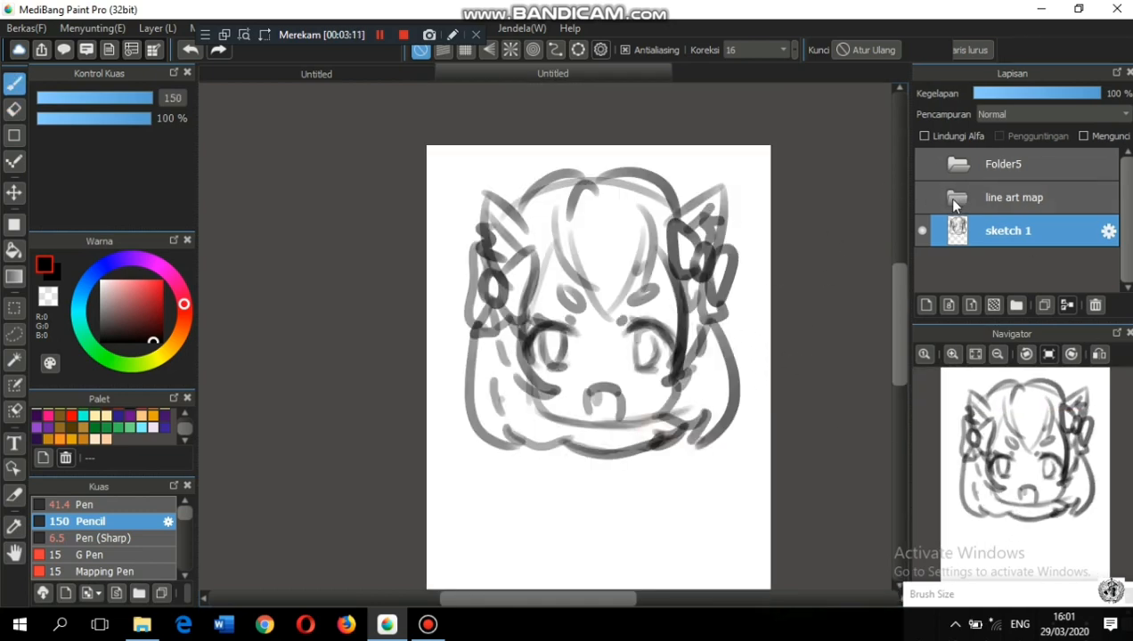
Step: Expand the line art map folder, select its line art 2 layer, and make the folder visible
click(1035, 200)
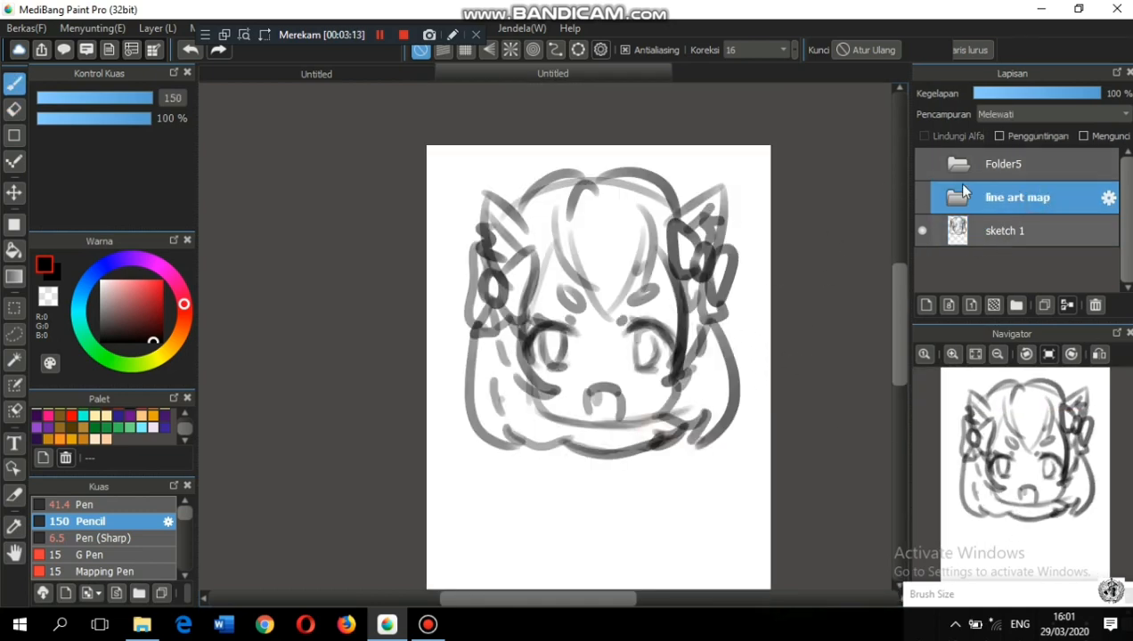
click(952, 197)
click(1002, 240)
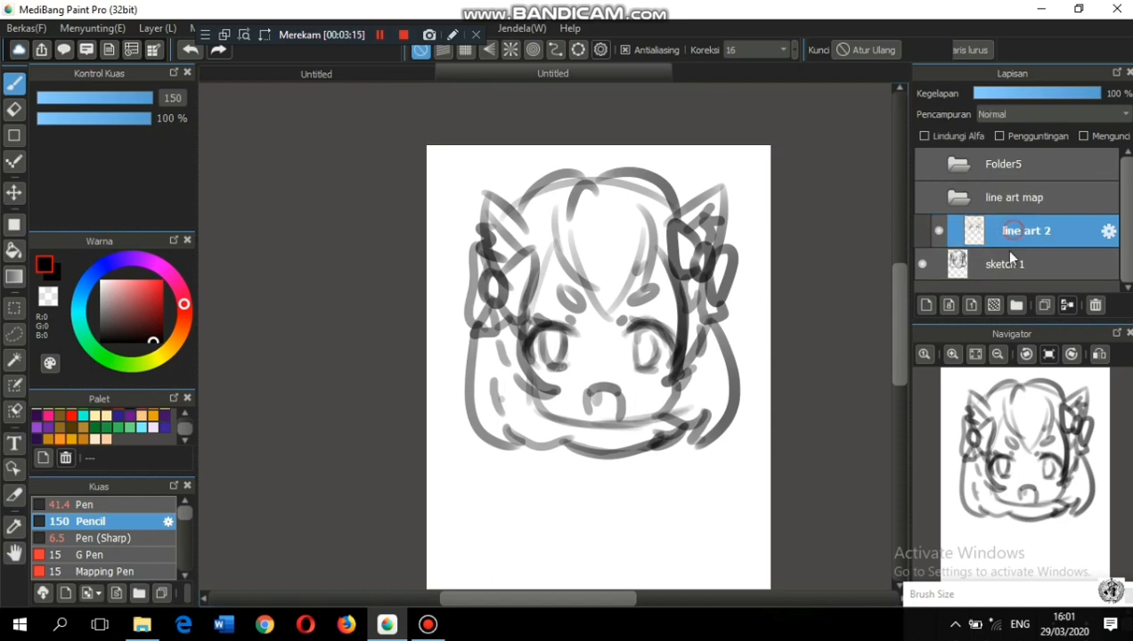
click(922, 197)
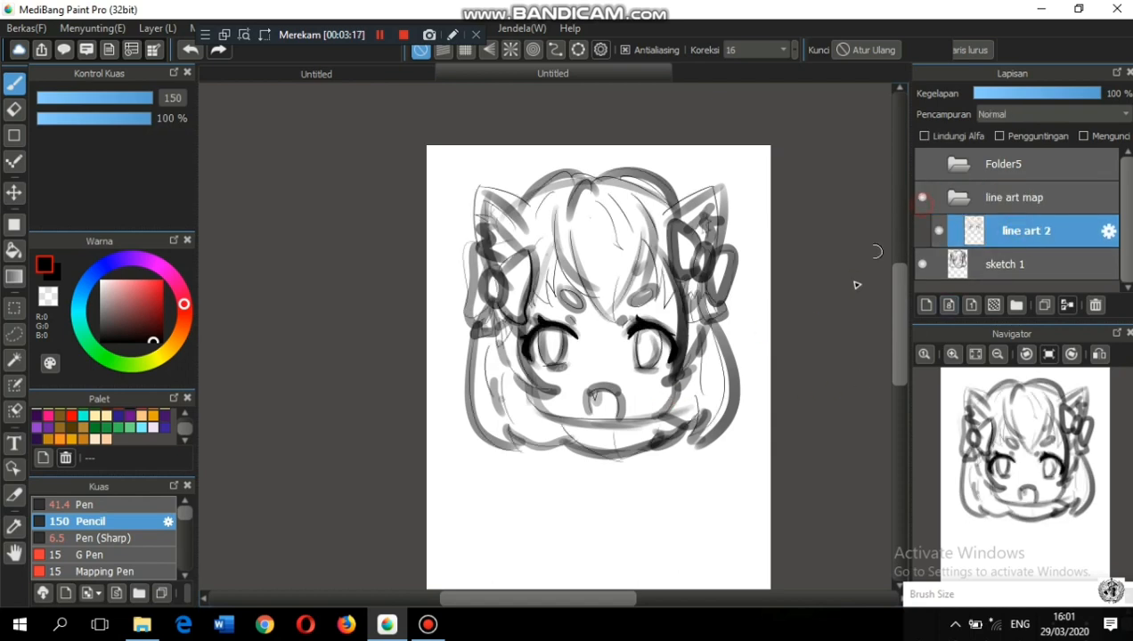
Step: Lower the sketch 1 layer's opacity to 22%
click(969, 264)
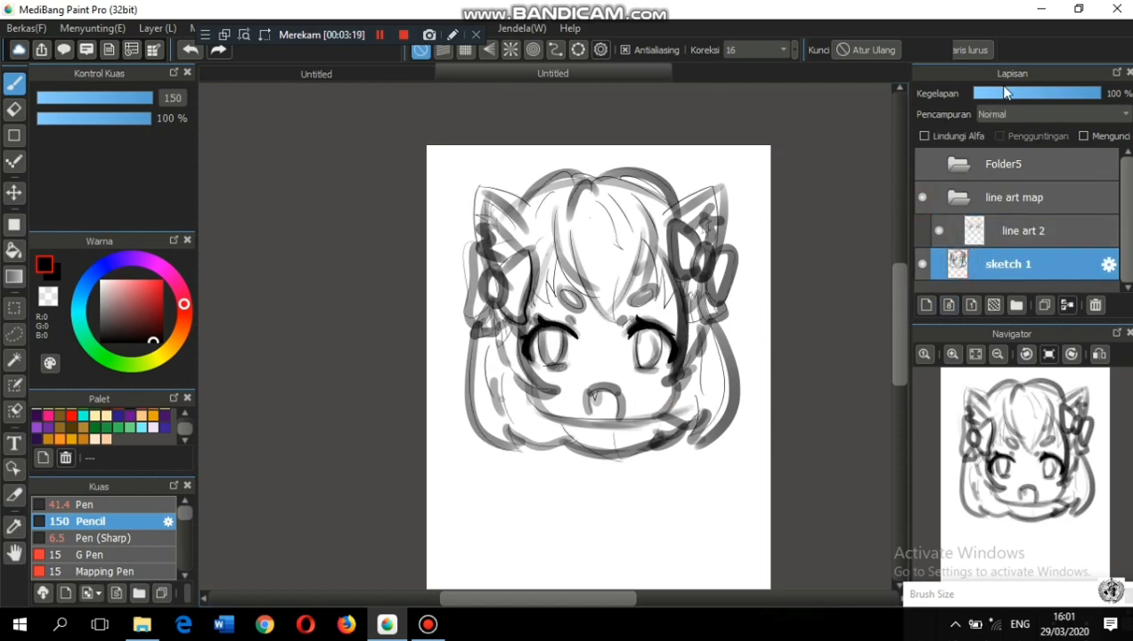
drag(1001, 92, 987, 104)
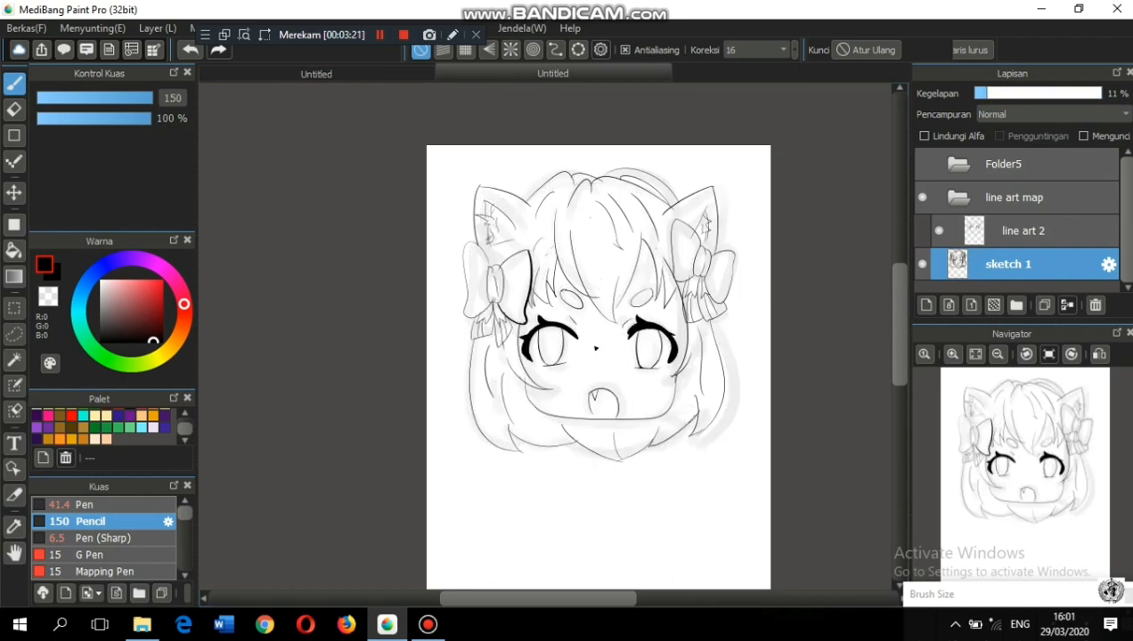
click(997, 93)
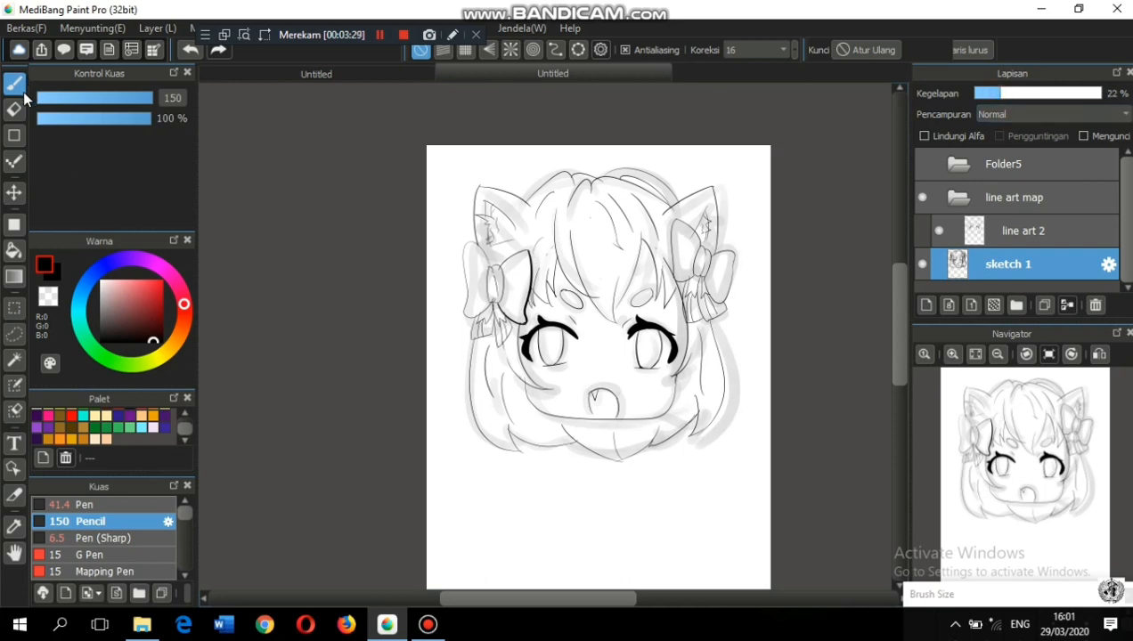
Step: Choose the Pen (Sharp) brush, and add a new layer inside Folder5 with the line art map folder collapsed
click(119, 501)
click(139, 539)
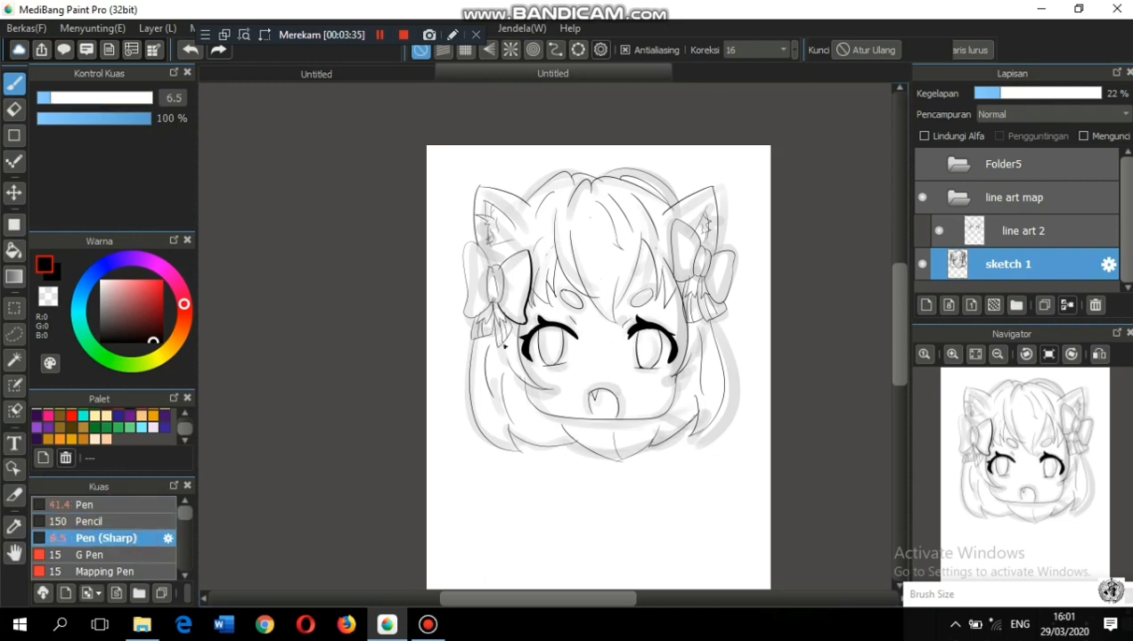
click(957, 197)
click(956, 163)
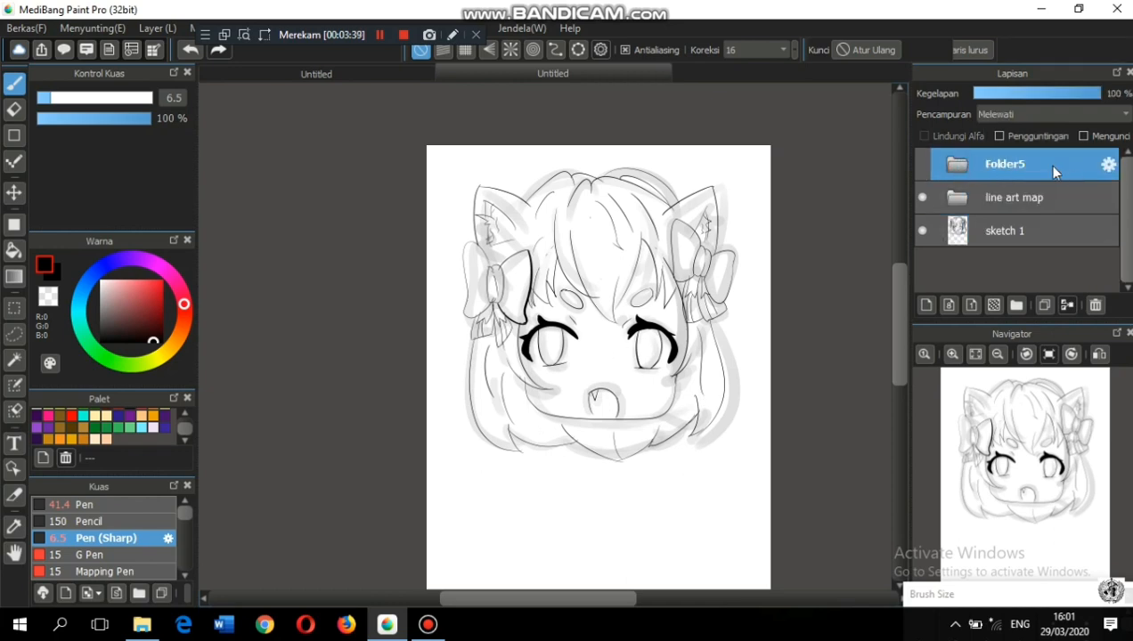
click(926, 306)
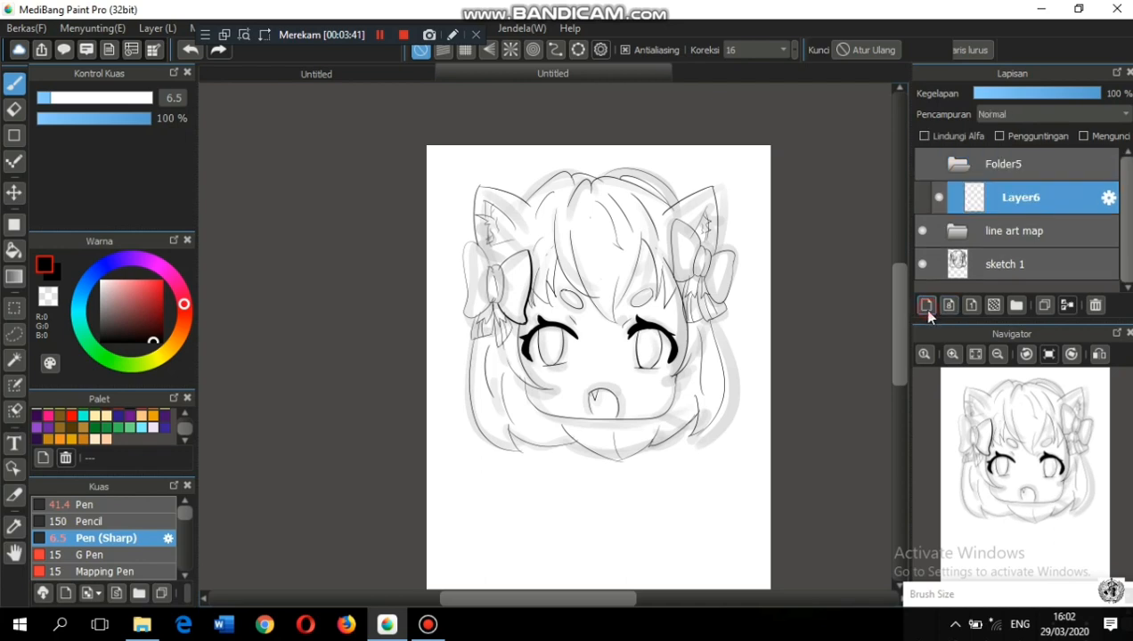
click(926, 307)
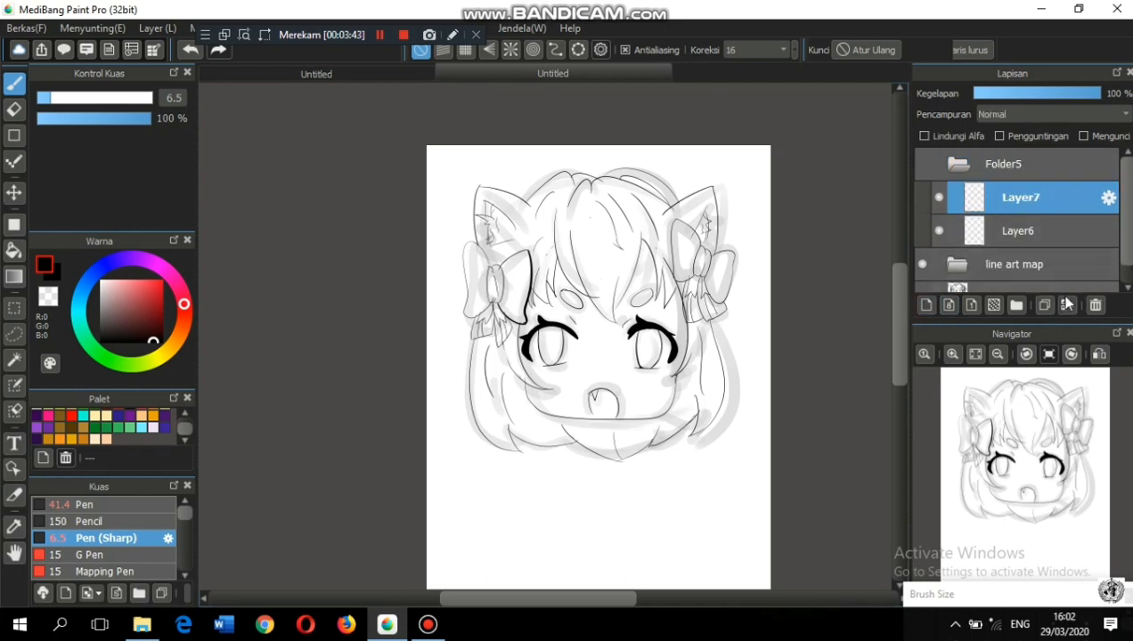
click(1095, 306)
click(1022, 200)
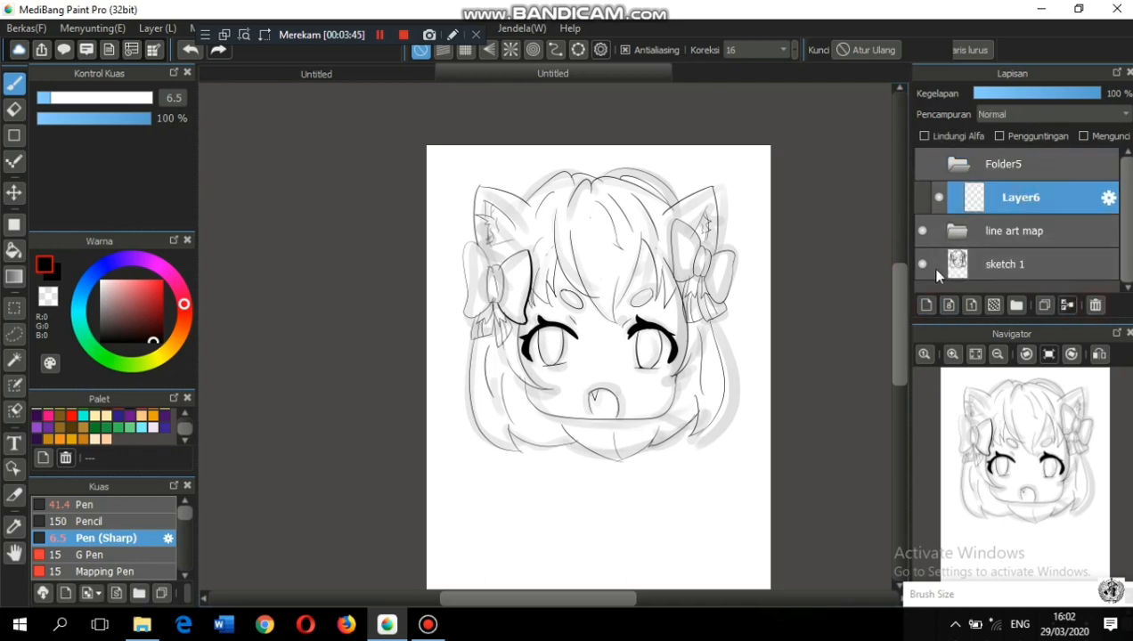
Step: Make Folder5 visible and rename it face color
click(922, 164)
click(992, 162)
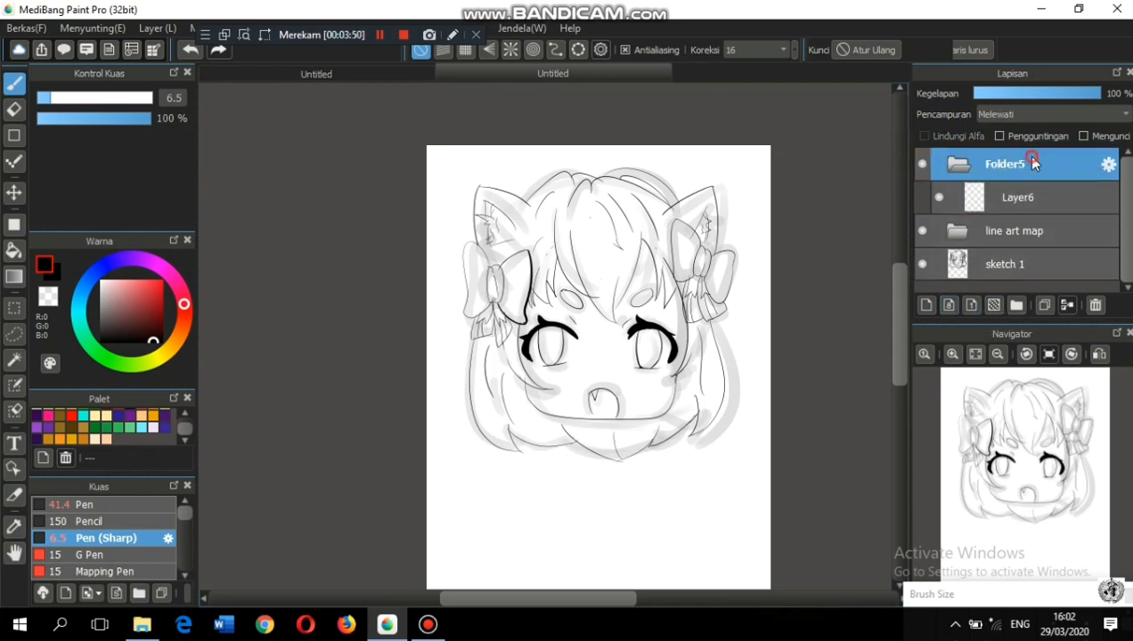
click(1106, 164)
key(BackSpace)
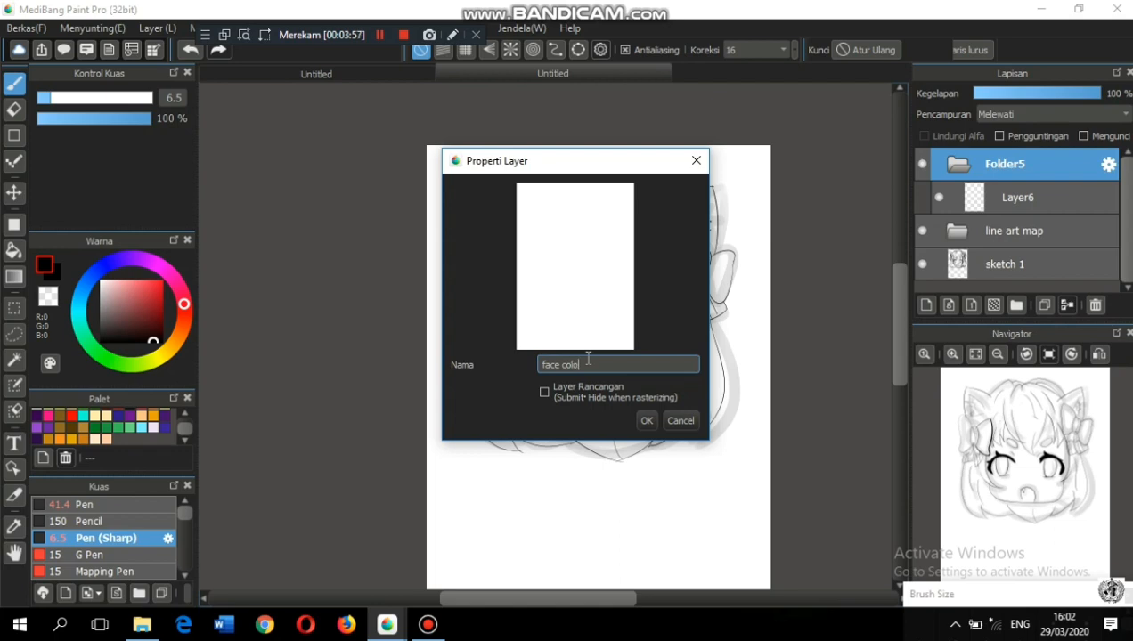
click(646, 422)
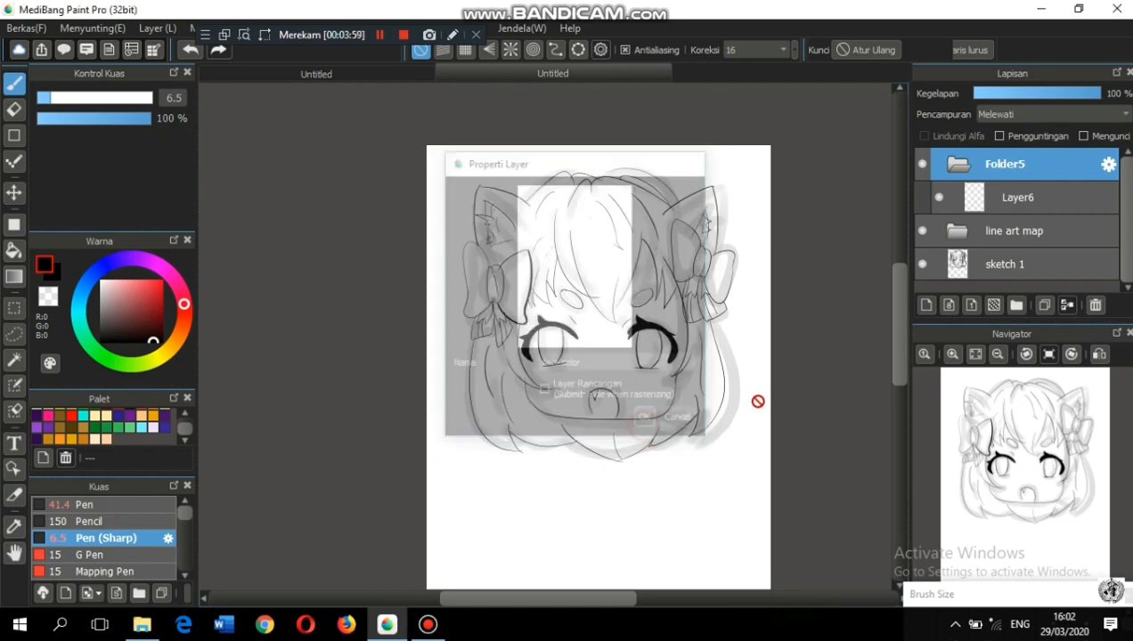
click(379, 35)
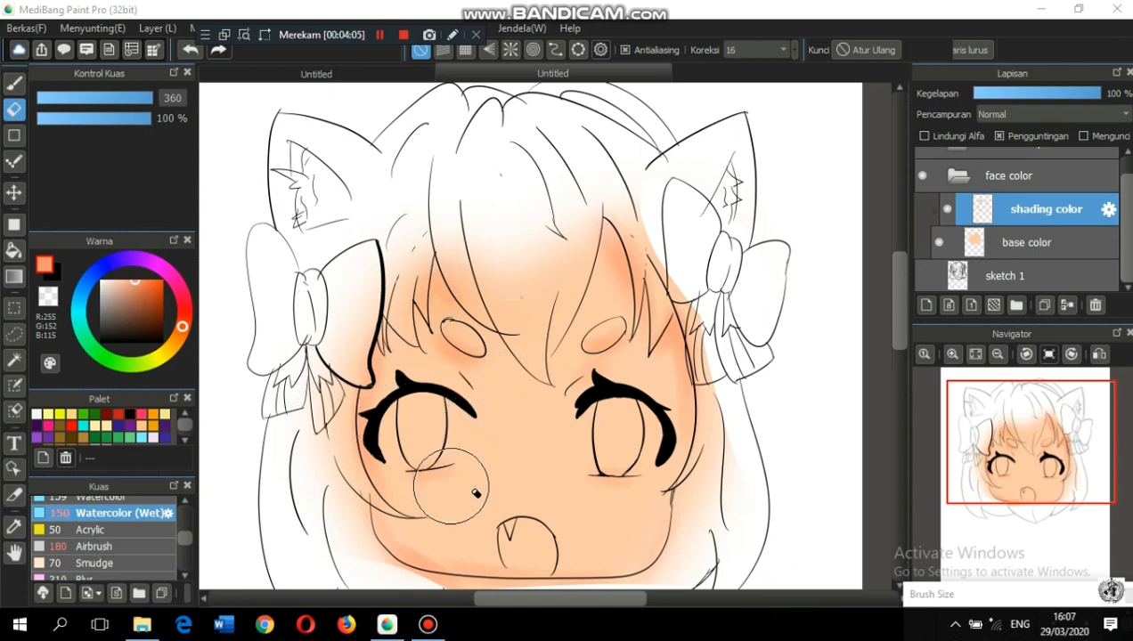
Step: Collapse the face color folder and add a new layer directly above it
scroll(899, 343, down, 3)
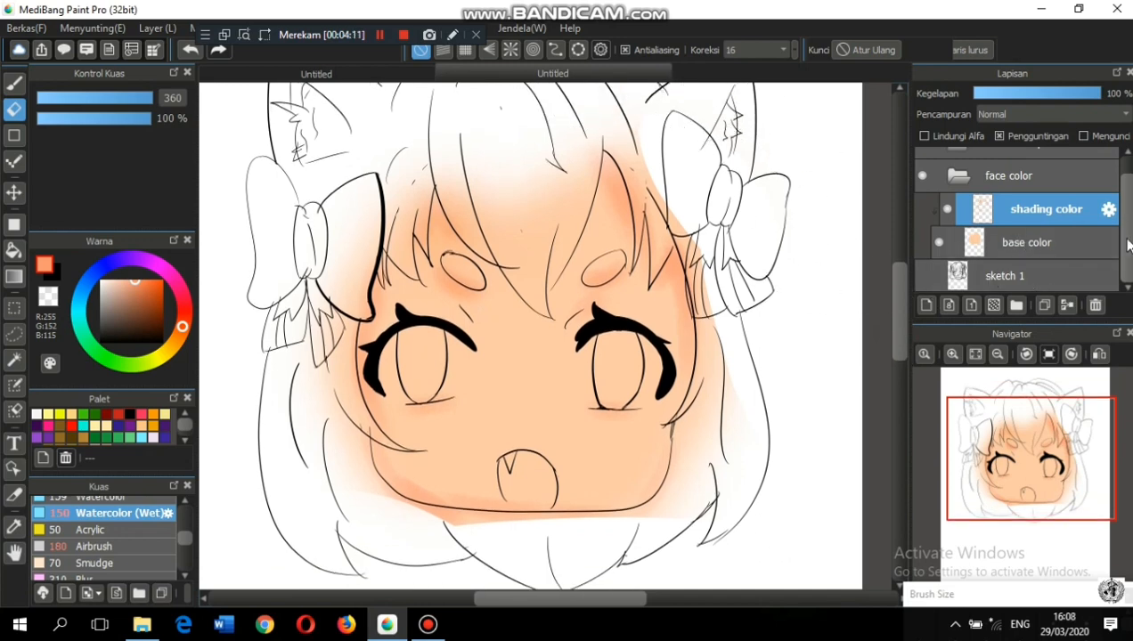
scroll(1125, 245, up, 1)
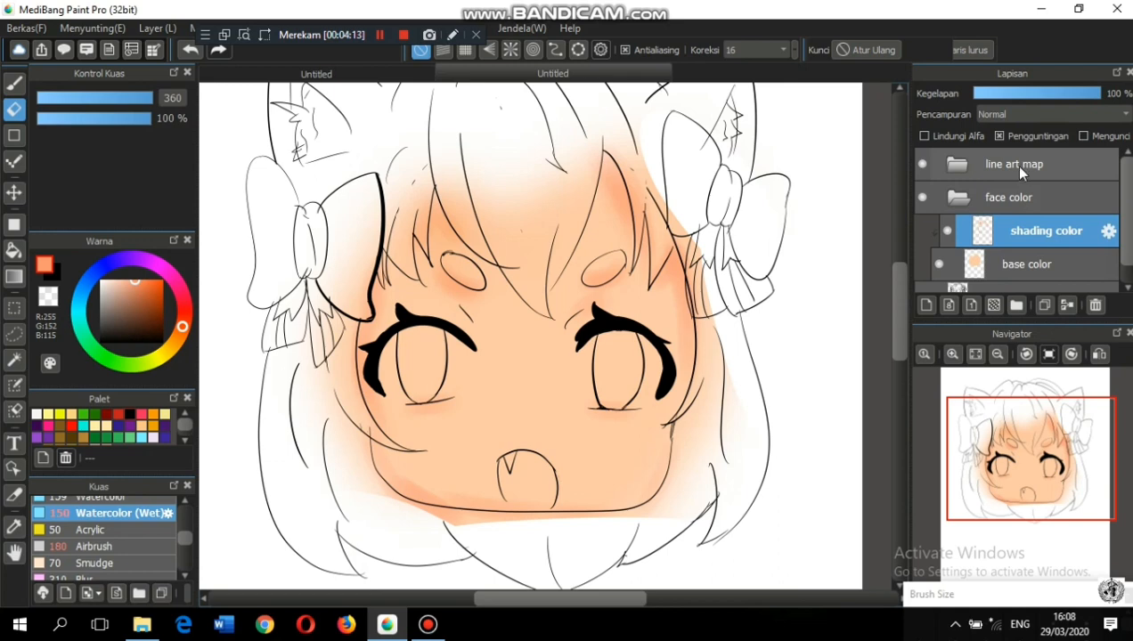
click(958, 200)
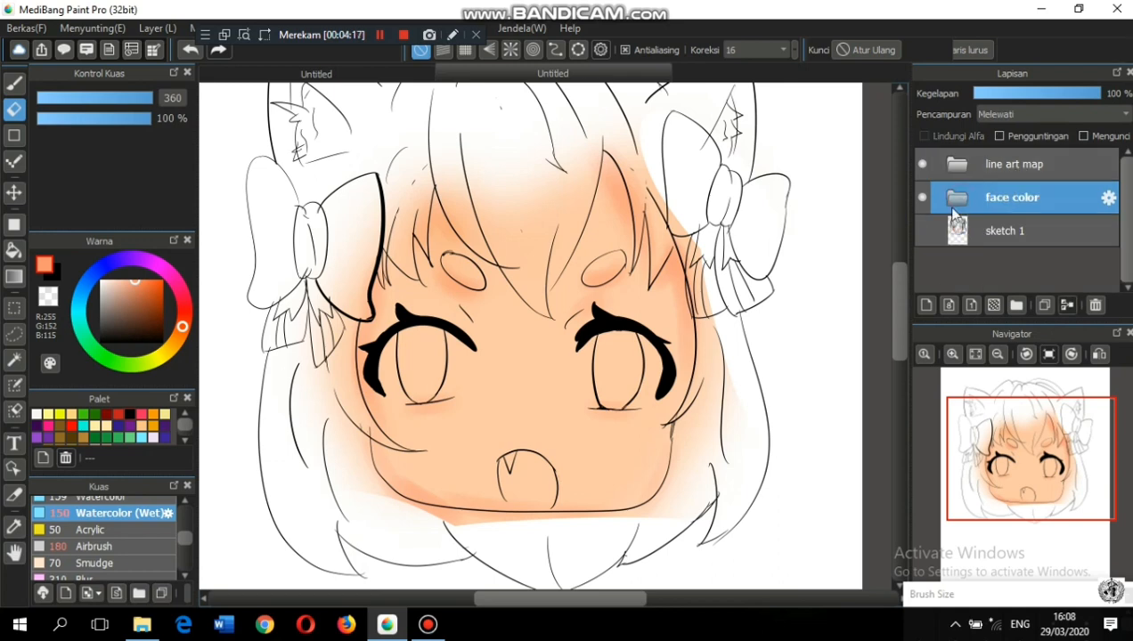
click(926, 304)
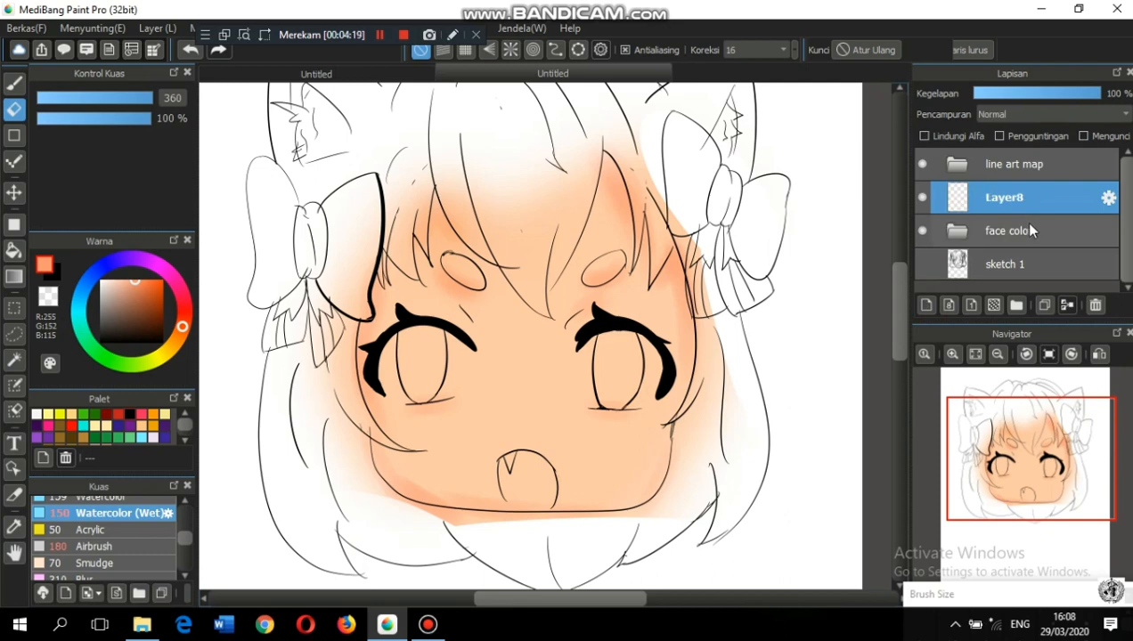
click(1105, 200)
key(Escape)
Step: Add a new folder above Layer8 and name it hair
click(1016, 305)
click(1107, 197)
text(ha)
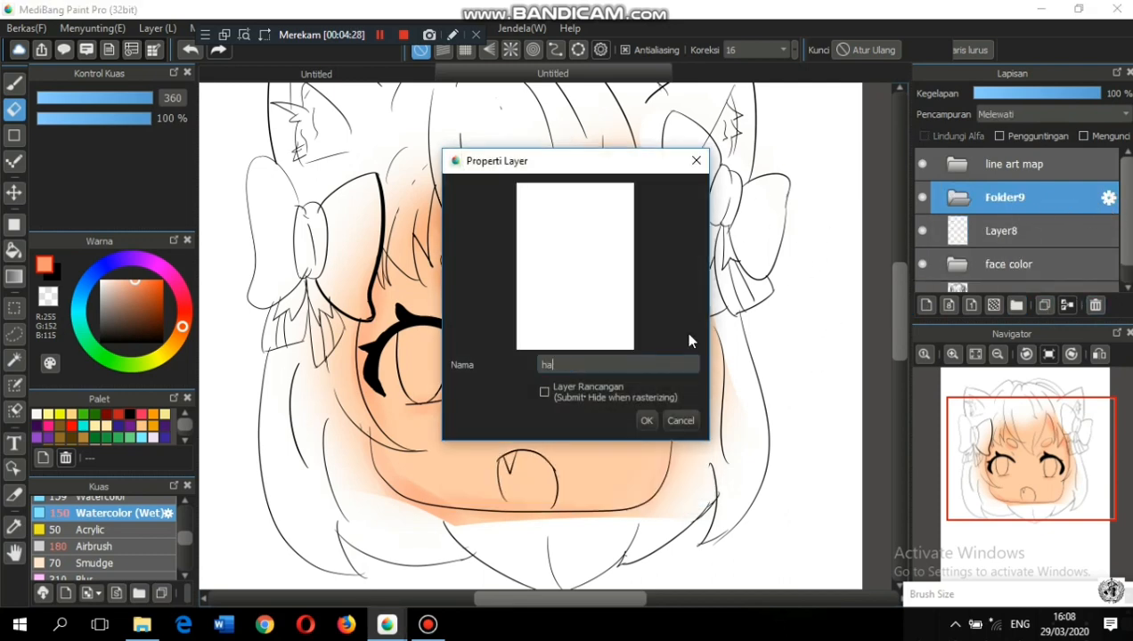
text(ir)
key(Return)
Step: Examine the shading color and base color layers inside the face color folder, leaving the folder collapsed
click(980, 264)
scroll(1020, 276, down, 2)
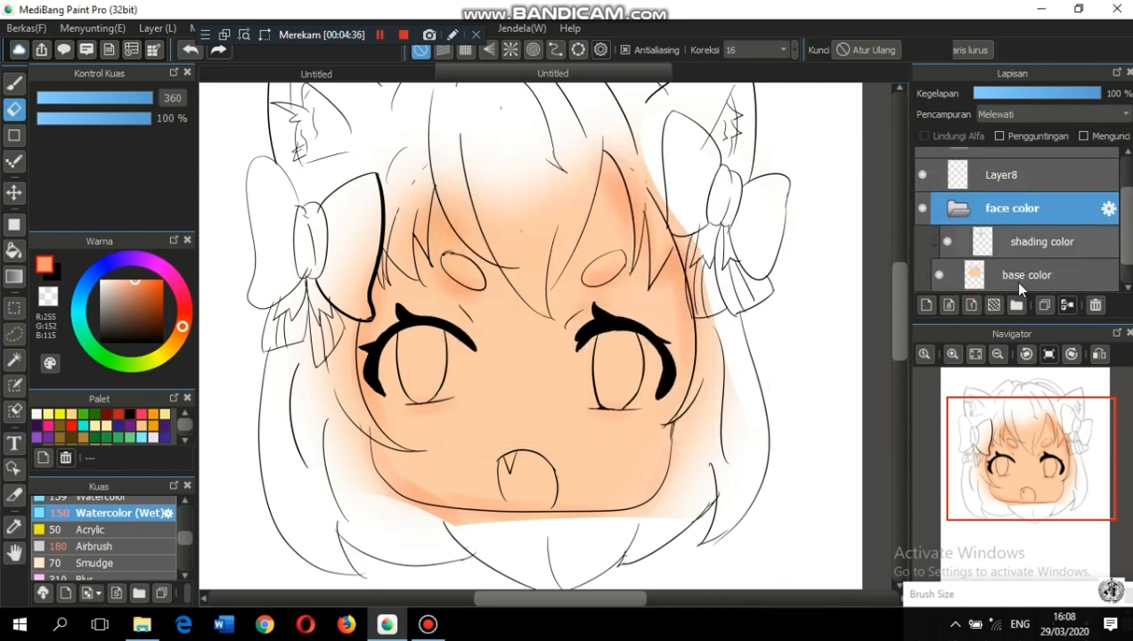
click(958, 208)
Step: Move Layer8 into the hair folder and rename the layer in its properties
click(966, 178)
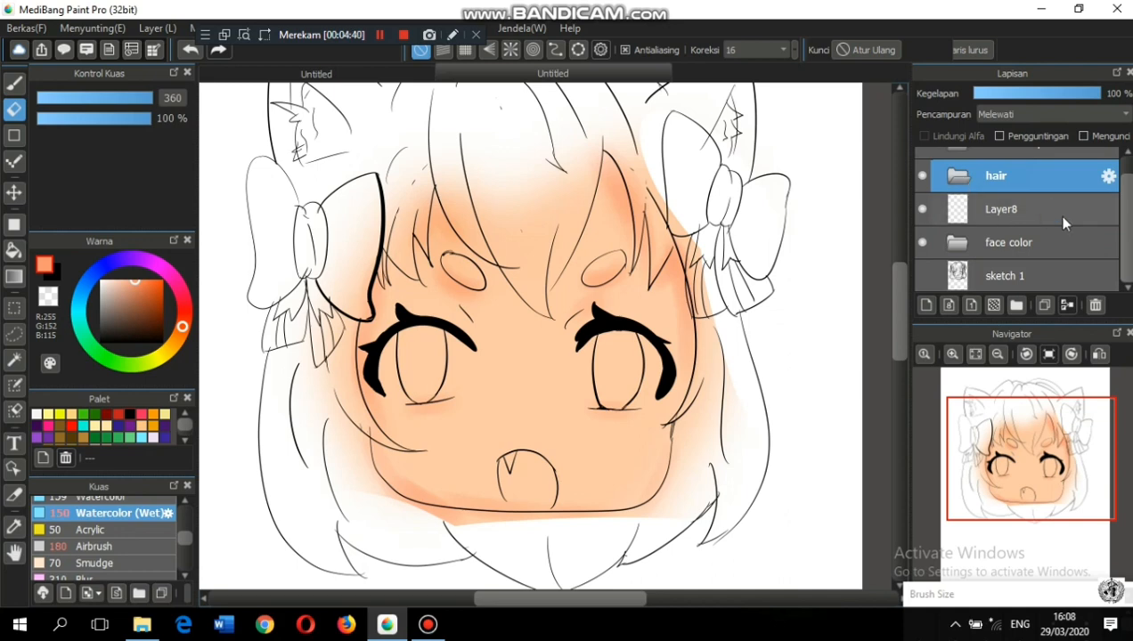
drag(1007, 212, 1049, 185)
click(1107, 210)
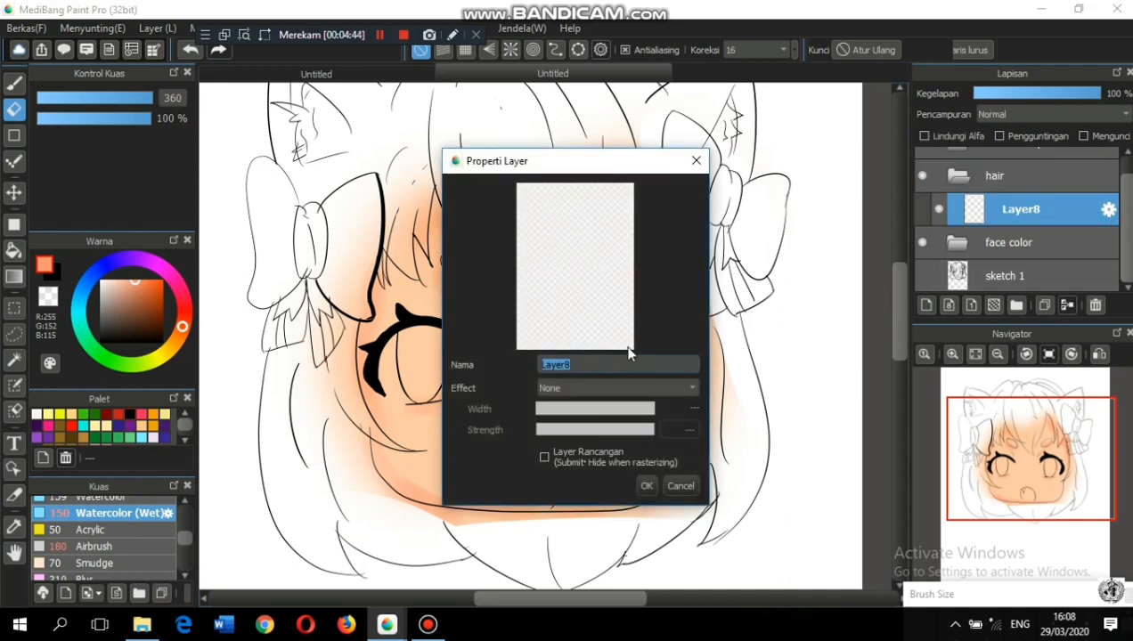
key(BackSpace)
click(646, 486)
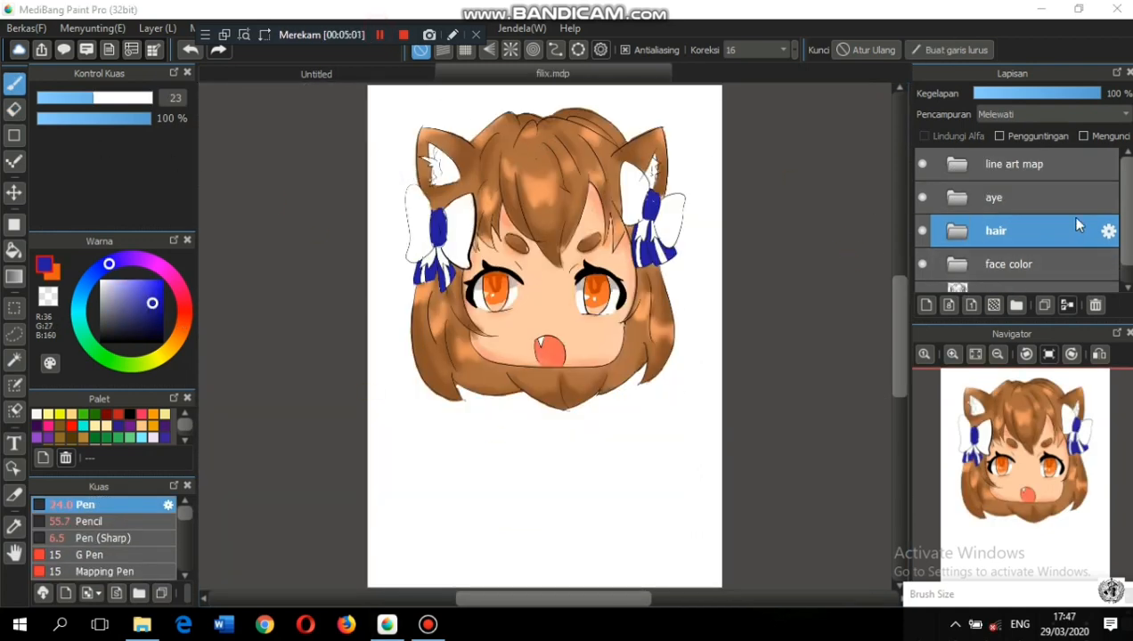
Step: Review the layer folders of the coloured character and inspect the drawing both close up and as a whole
click(1026, 171)
scroll(1024, 198, down, 1)
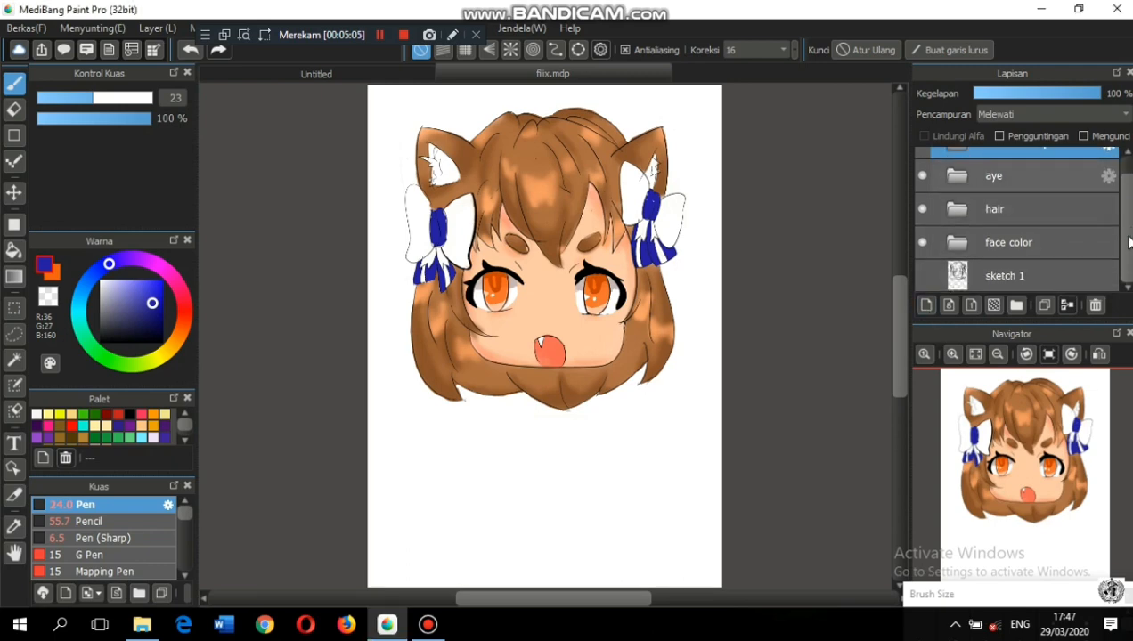
scroll(1030, 206, up, 1)
click(924, 354)
click(977, 355)
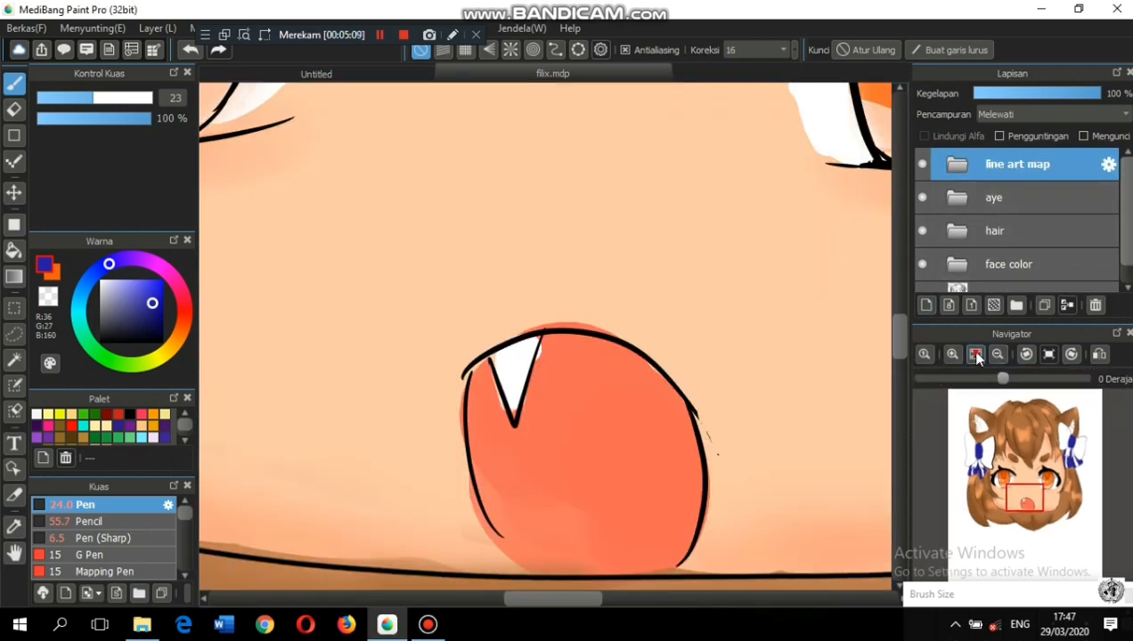
click(951, 353)
Step: Add a layer above the line art map folder and handwrite "ARiGa" with "tha" beneath it in black below the character's head
click(926, 304)
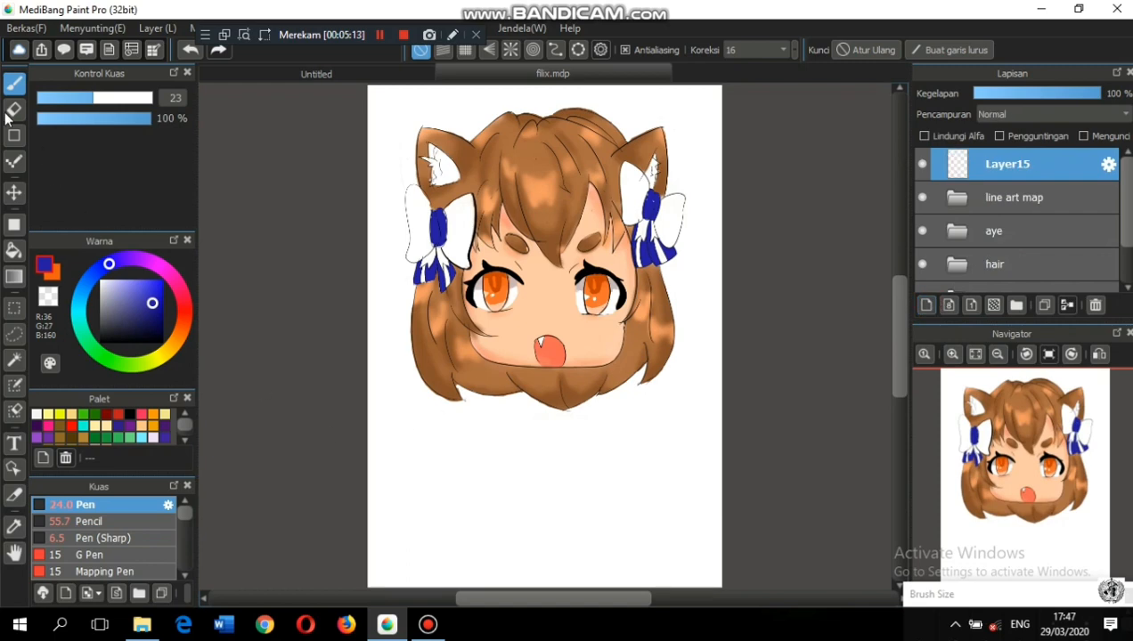
click(101, 339)
mouse_move(431, 497)
mouse_down()
mouse_move(460, 492)
mouse_move(458, 472)
mouse_up()
mouse_move(469, 447)
mouse_down()
mouse_move(470, 488)
mouse_move(515, 488)
mouse_up()
click(575, 498)
mouse_move(557, 445)
mouse_down()
mouse_move(545, 501)
mouse_move(565, 479)
mouse_up()
drag(608, 450, 615, 488)
drag(458, 500, 452, 548)
mouse_move(441, 522)
mouse_down()
mouse_move(467, 520)
mouse_move(472, 551)
mouse_up()
drag(512, 525, 525, 549)
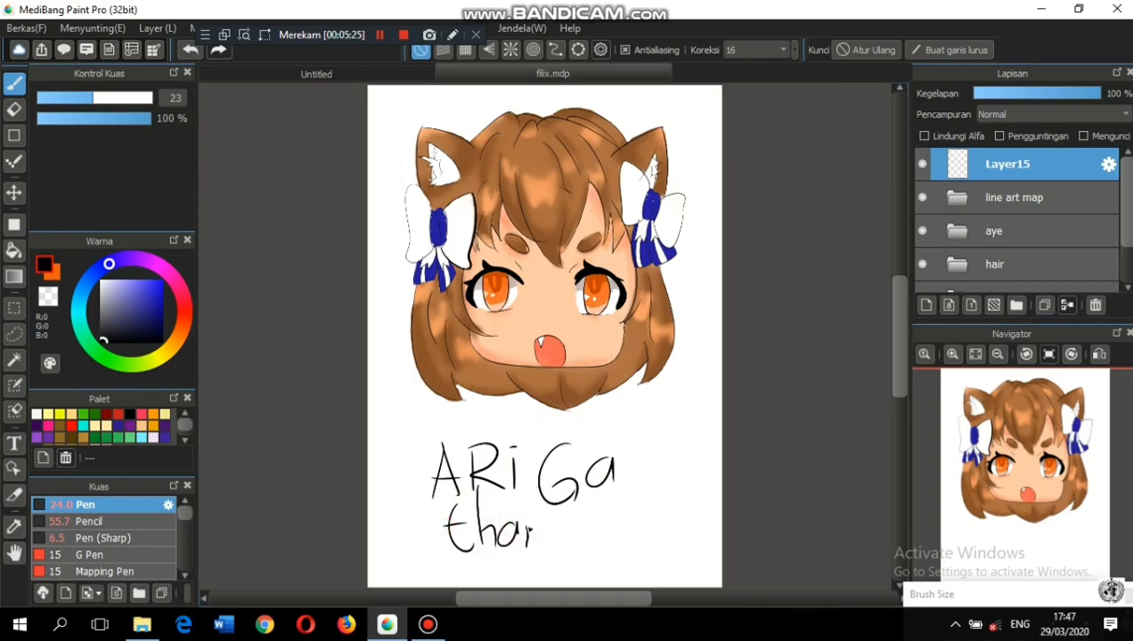